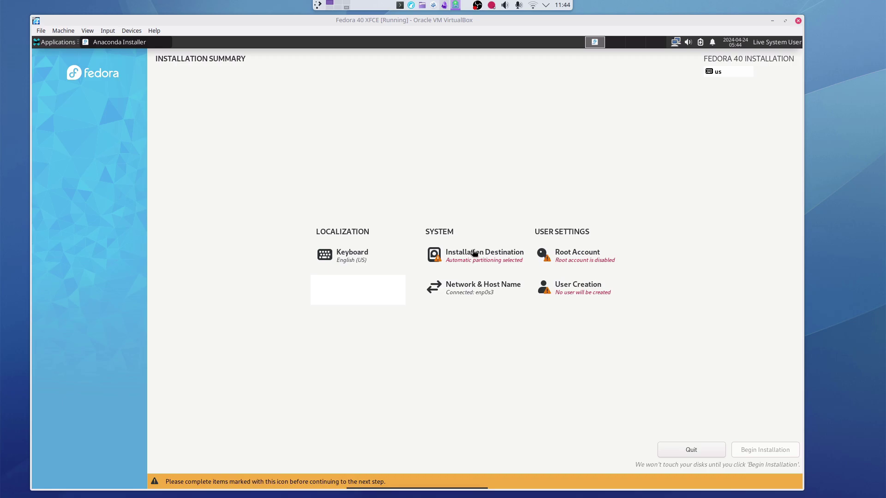
# - Accept the disk with automatic partitioning and set the host name to F40-xfce
pyautogui.click(475, 254)
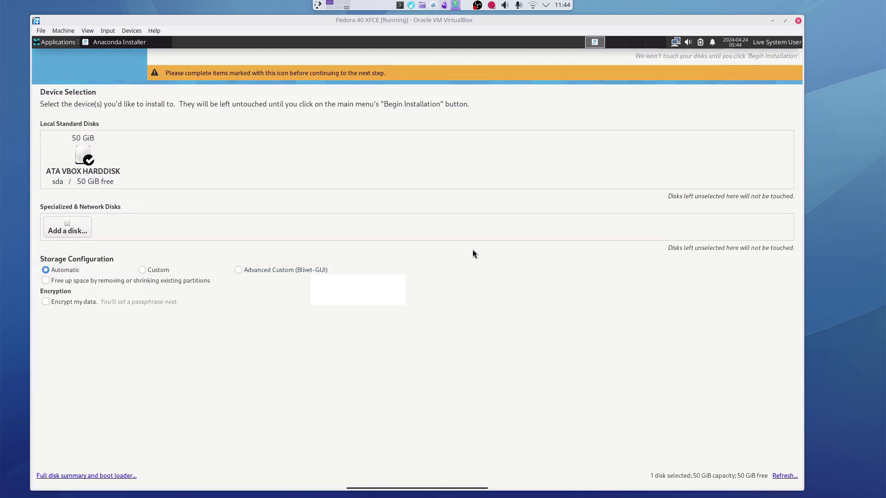
pyautogui.click(55, 71)
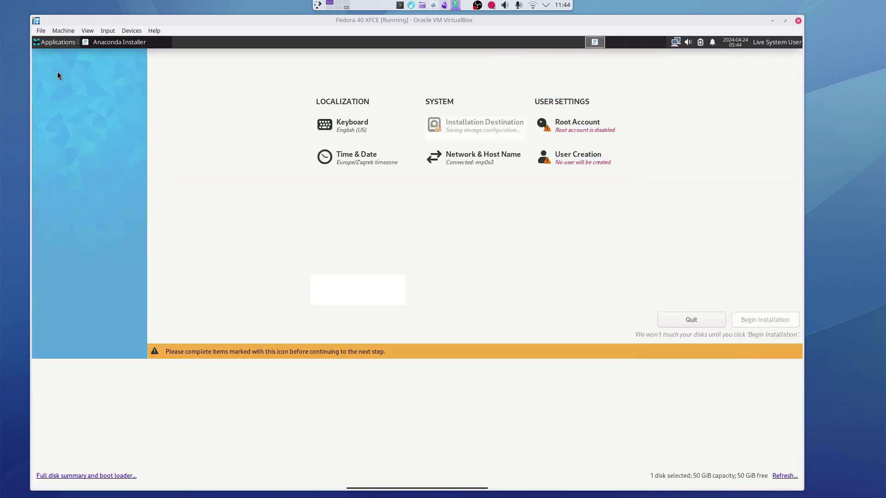
pyautogui.click(477, 289)
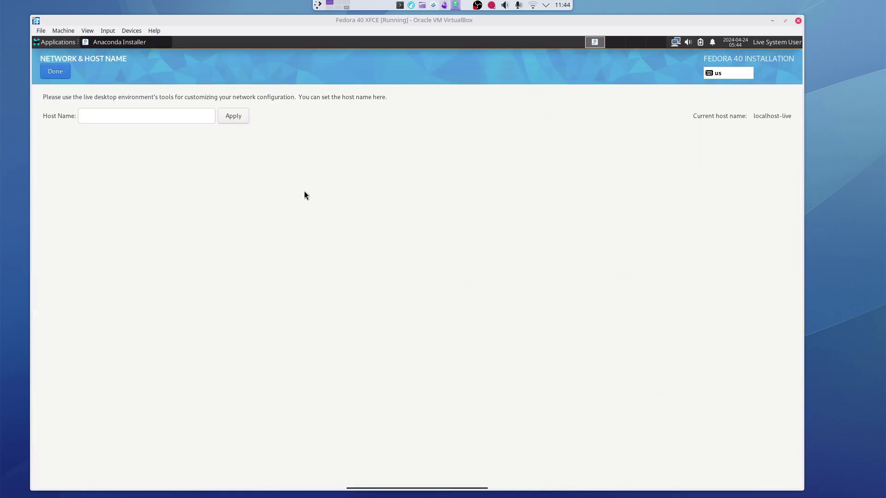
pyautogui.click(150, 117)
pyautogui.write('F')
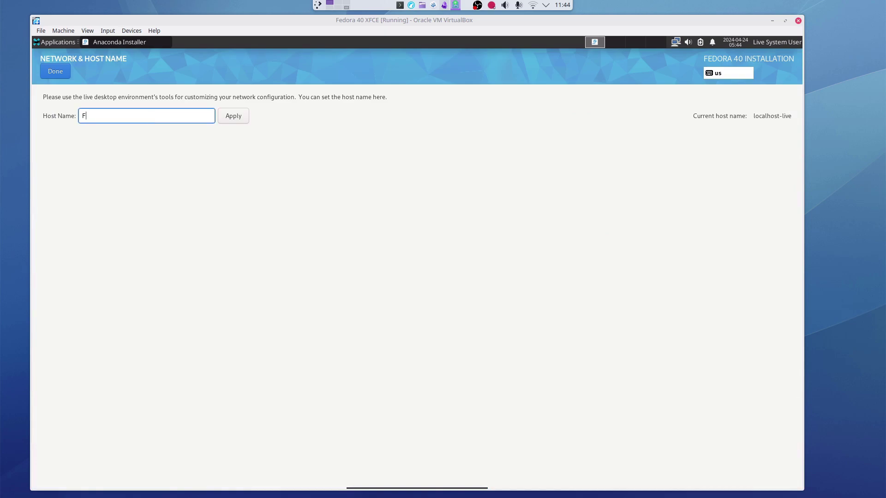
pyautogui.write('40-xfce')
pyautogui.press('BackSpace')
pyautogui.write('e')
pyautogui.click(230, 115)
pyautogui.hotkey('alt', 'd')
# - Create an administrator user with a name and a short password, accepting the weak-password warning
pyautogui.click(581, 296)
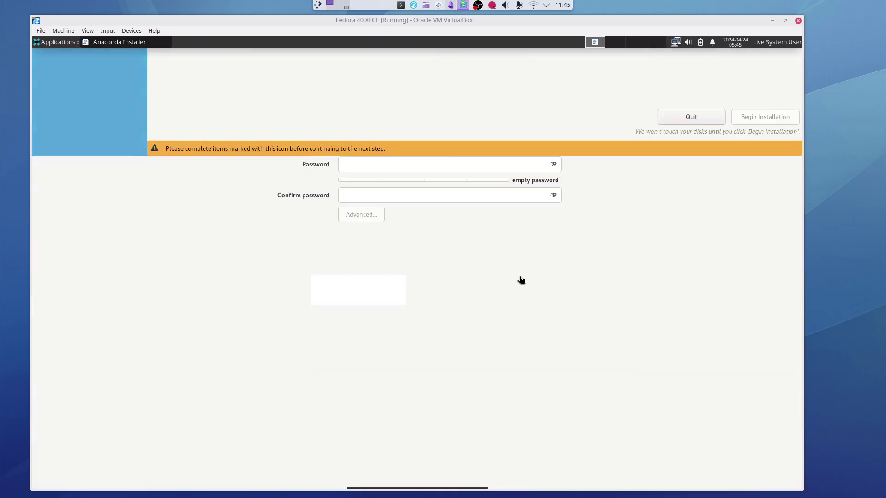
pyautogui.write('y')
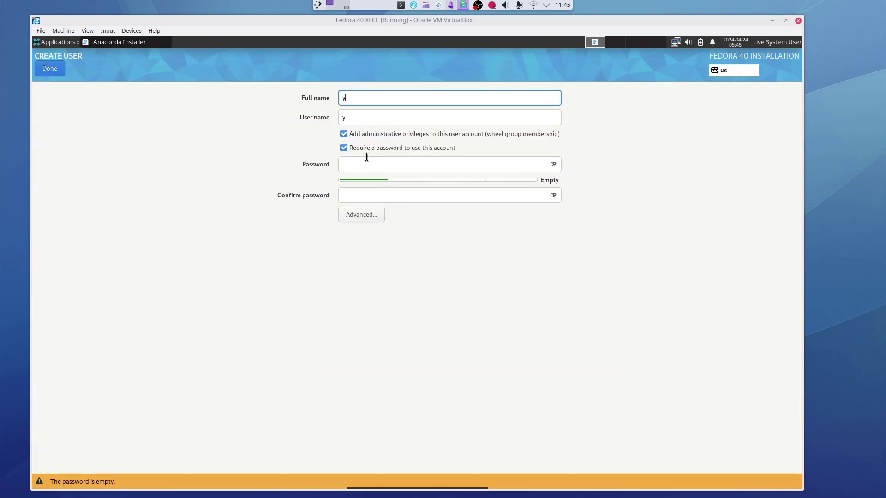
pyautogui.click(365, 164)
pyautogui.write('y')
pyautogui.click(362, 195)
pyautogui.write('y')
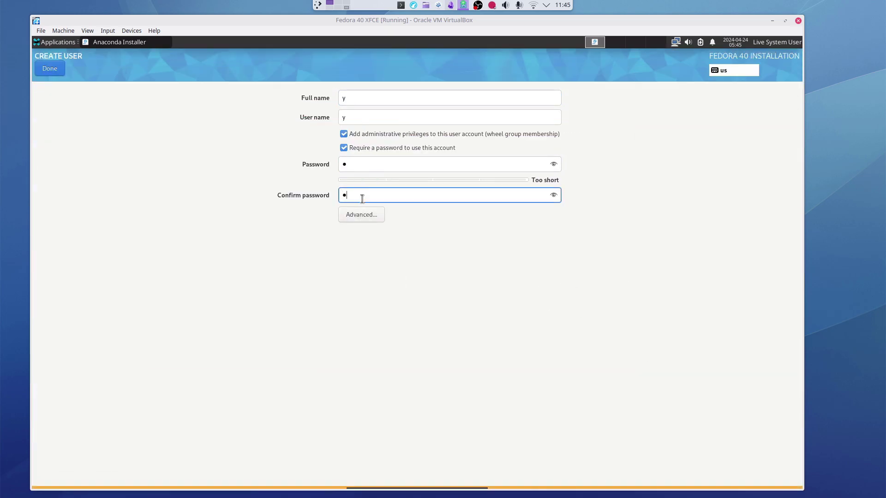
pyautogui.click(46, 69)
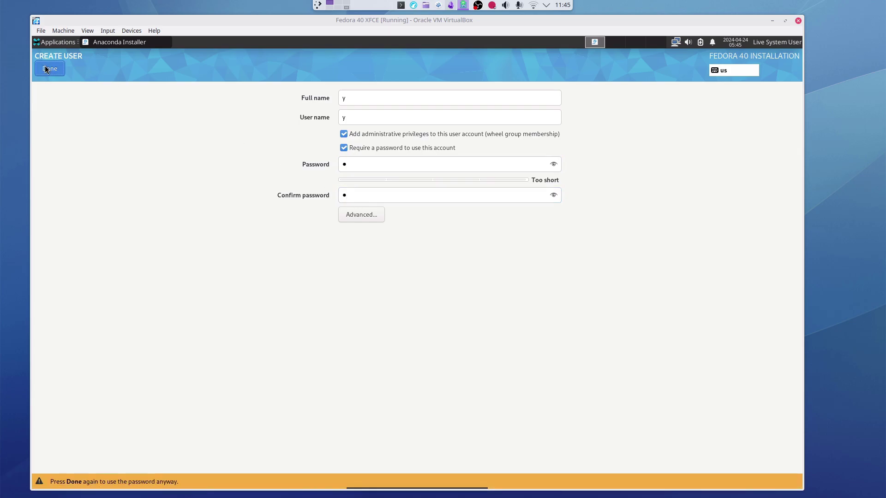
pyautogui.click(46, 69)
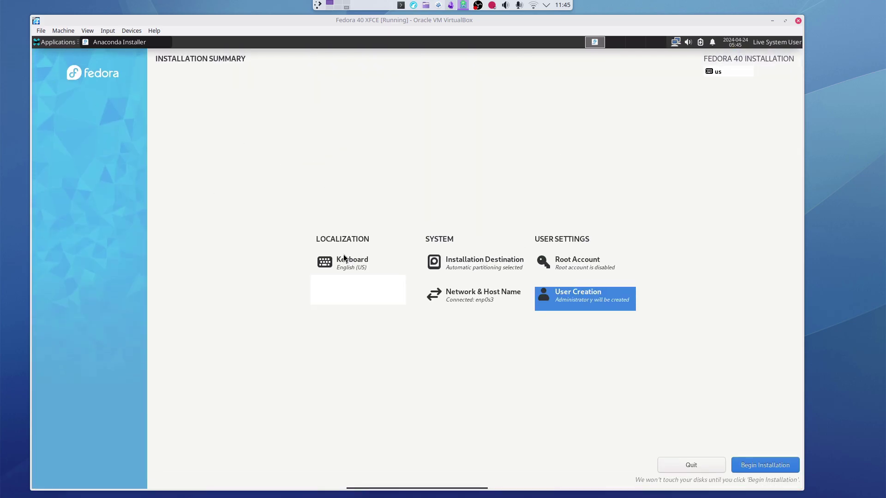
# - Install Fedora 40 to disk, restart out of the live session, and log into the new desktop
pyautogui.click(761, 466)
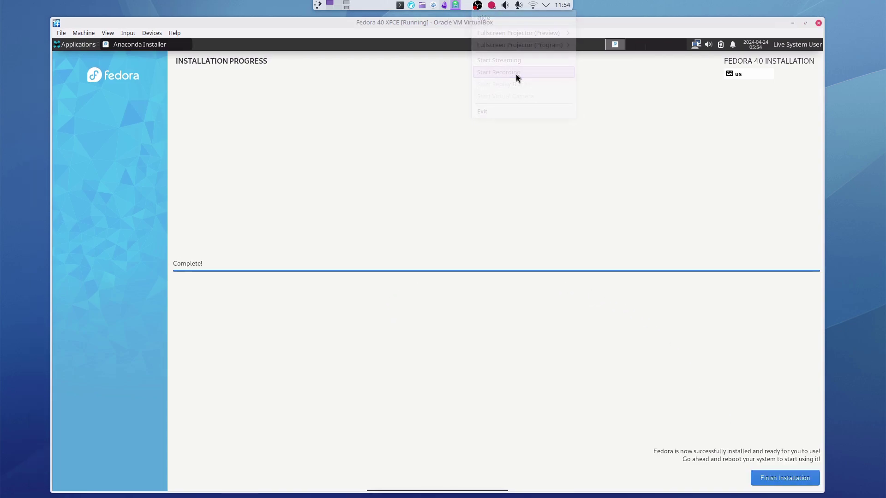
pyautogui.click(784, 480)
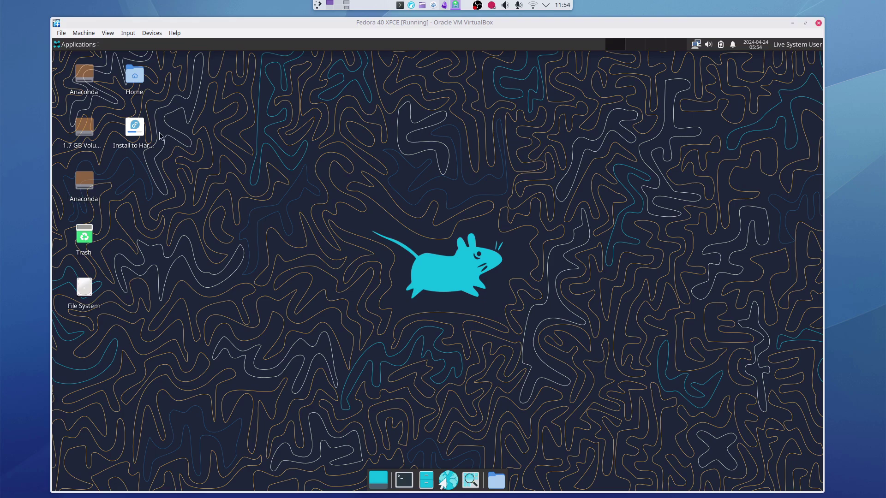
pyautogui.click(79, 44)
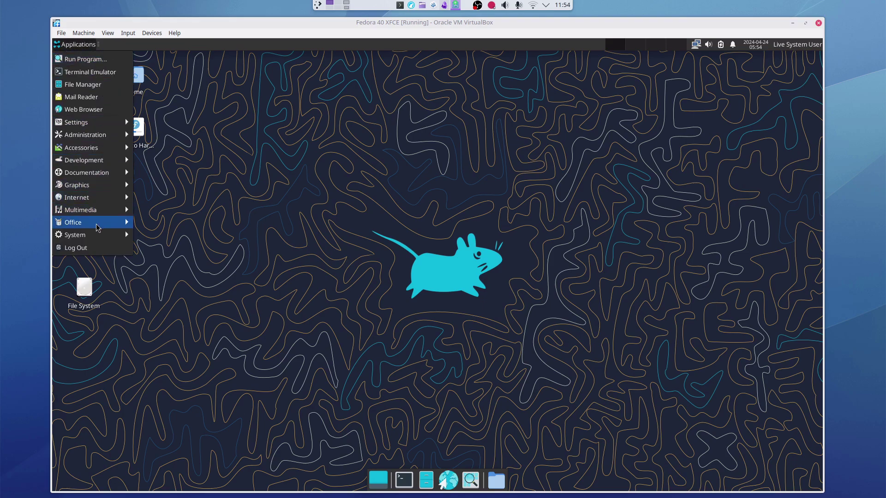
pyautogui.click(93, 249)
pyautogui.click(437, 235)
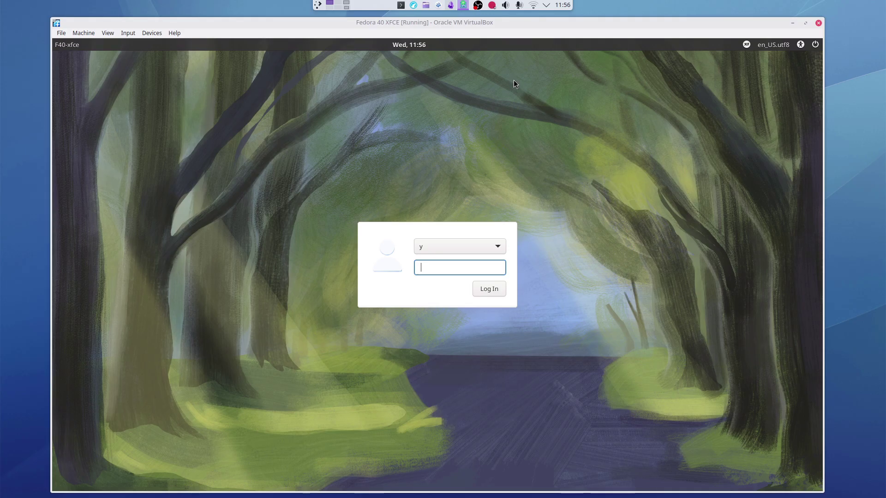
pyautogui.write('y')
pyautogui.click(484, 288)
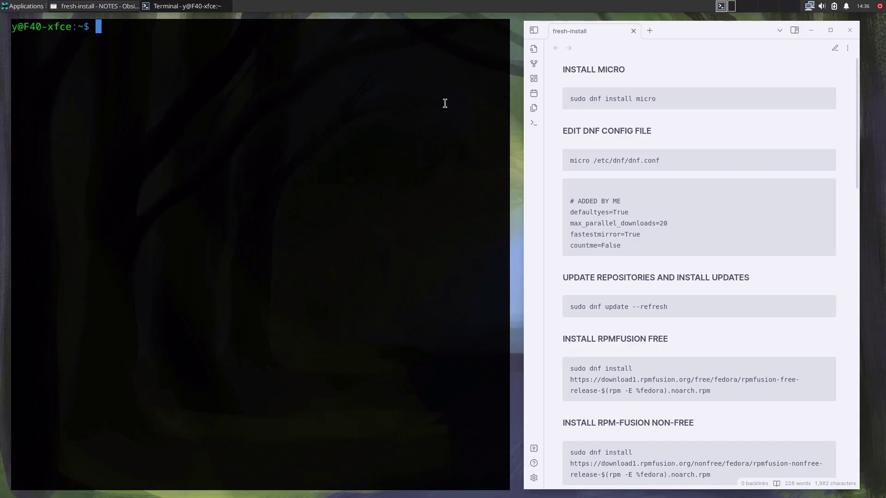
# - Install micro with sudo dnf install micro, then stage micro /etc/dnf/dnf.conf at the prompt
pyautogui.moveTo(671, 102)
pyautogui.click(830, 96)
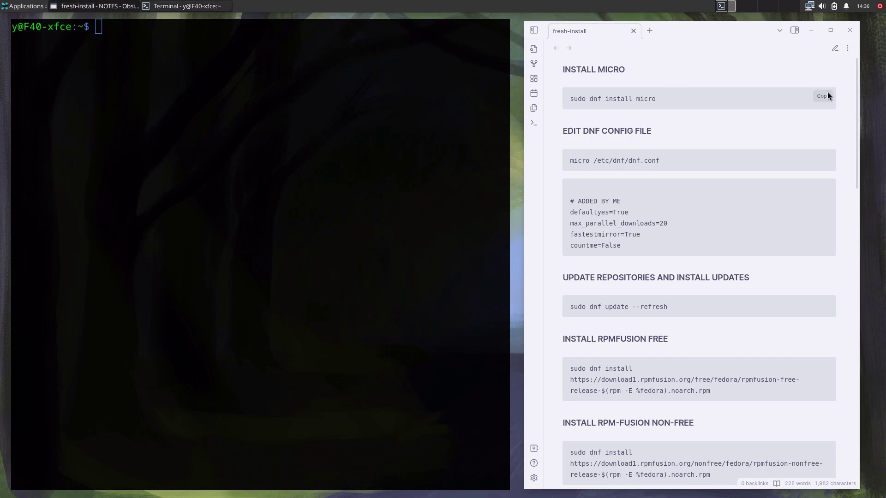
pyautogui.click(138, 87)
pyautogui.hotkey('ctrl', 'shift', 'v')
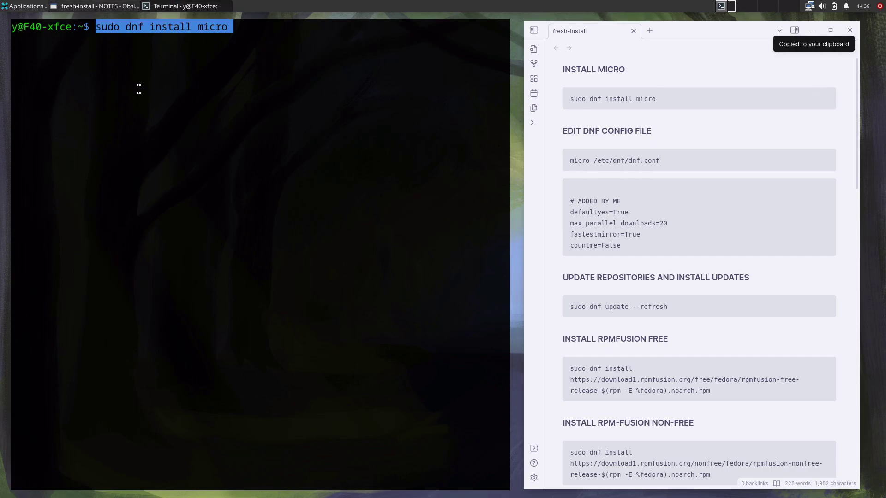
pyautogui.press('Return')
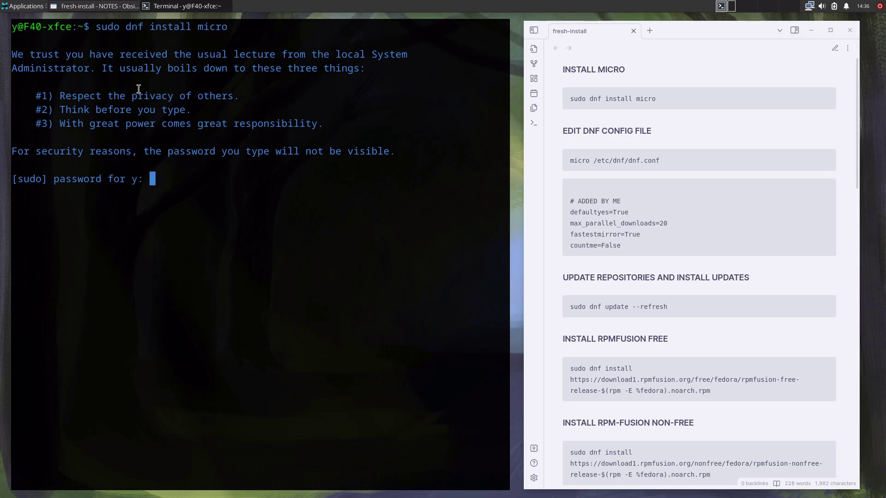
pyautogui.press('Return')
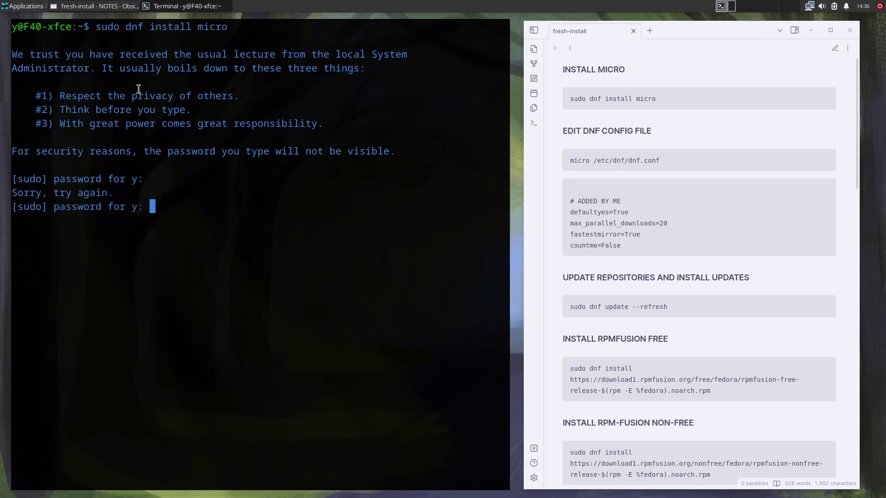
pyautogui.press('Return')
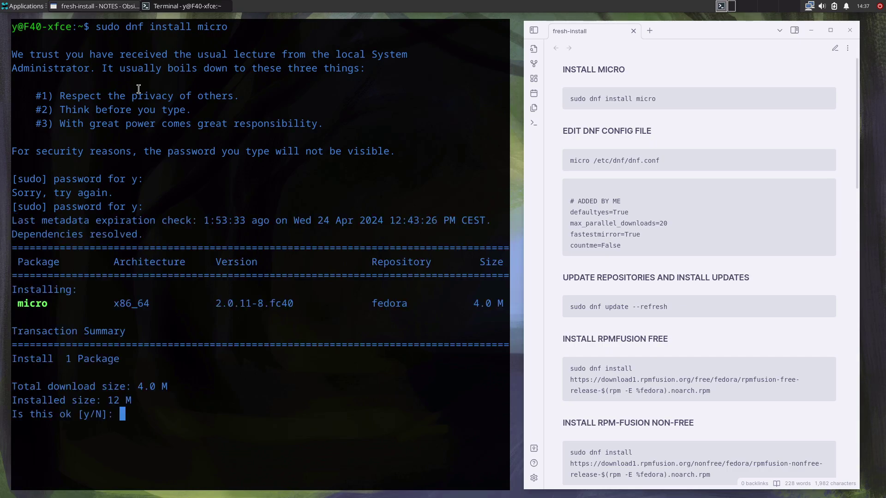
pyautogui.write('y')
pyautogui.press('Return')
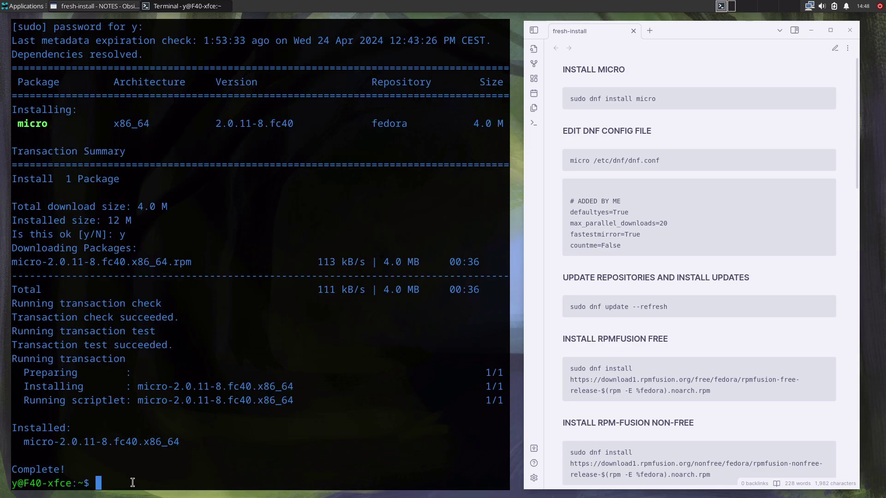
pyautogui.hotkey('ctrl', 'shift', 'v')
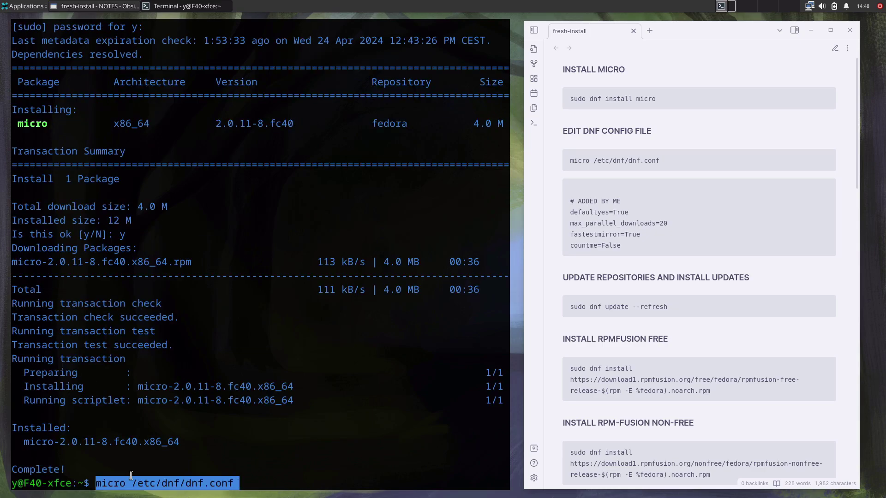
# - Open dnf.conf in micro and paste the # ADDED BY ME block, permanently disabling the unsafe-paste dialog
pyautogui.press('Return')
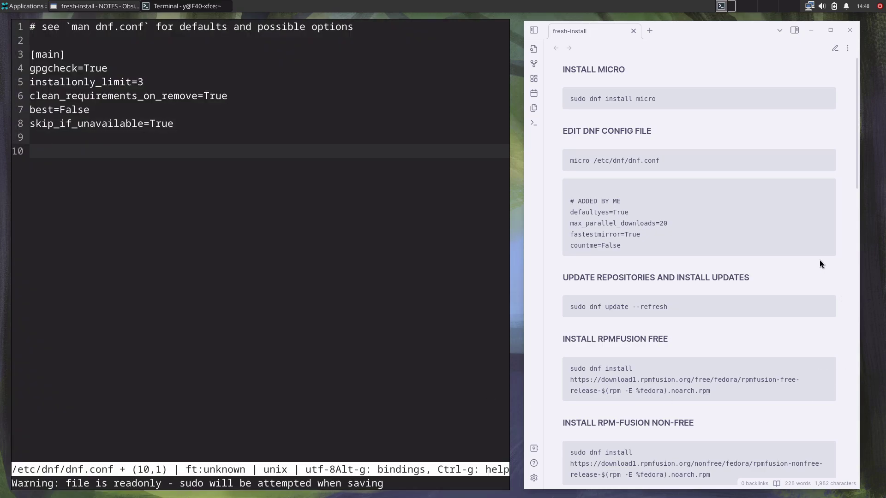
pyautogui.click(826, 184)
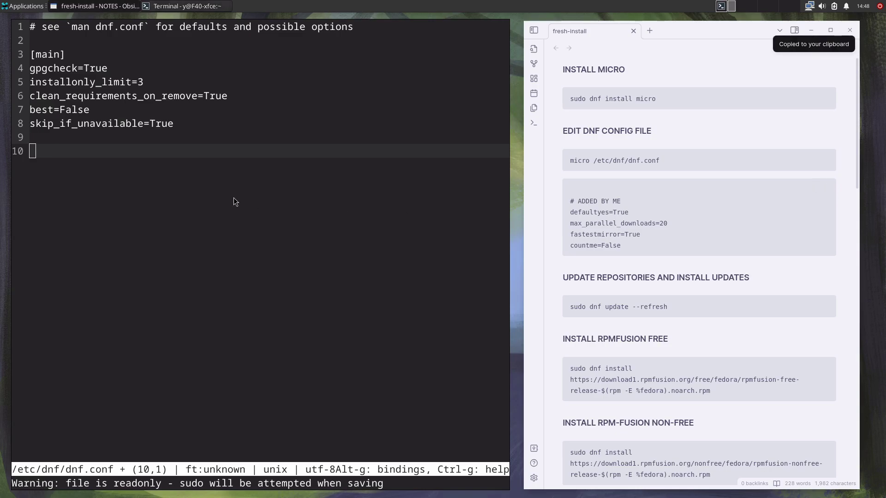
pyautogui.click(89, 151)
pyautogui.hotkey('ctrl', 'shift', 'v')
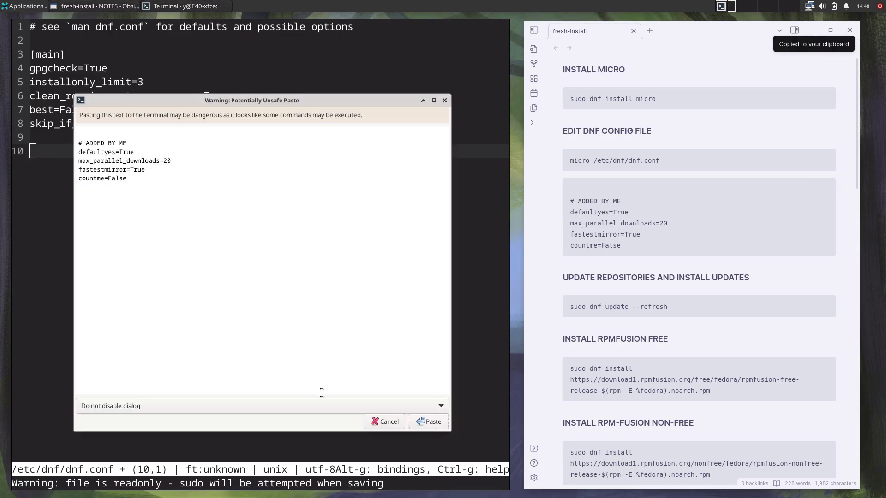
pyautogui.click(412, 407)
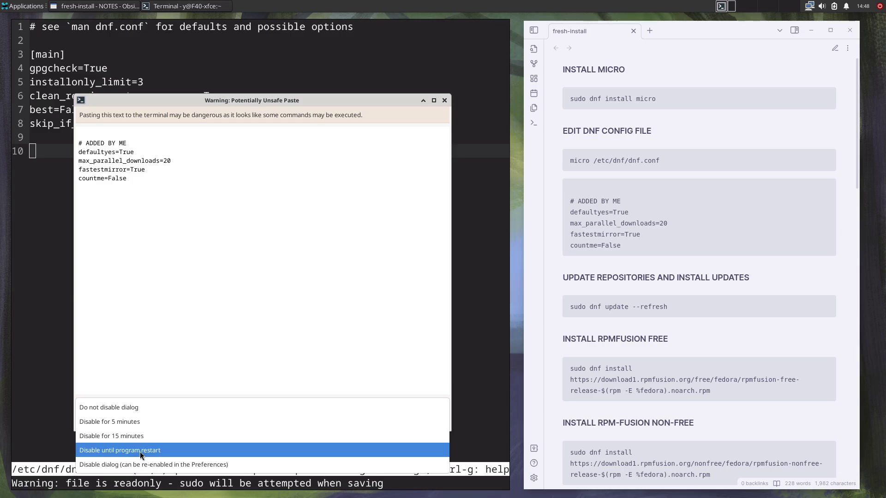
pyautogui.click(123, 466)
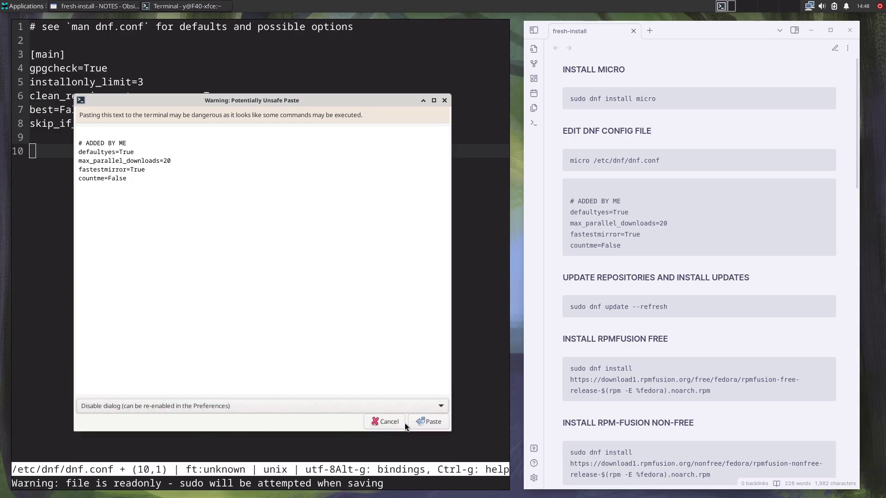
pyautogui.click(436, 423)
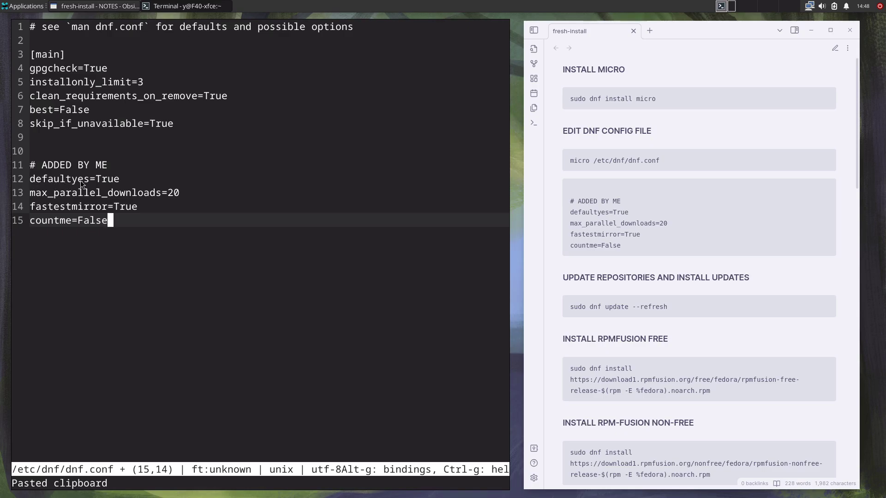
# - Highlight the defaultyes=True, fastestmirror=True and countme=False lines to explain each setting
pyautogui.click(31, 183)
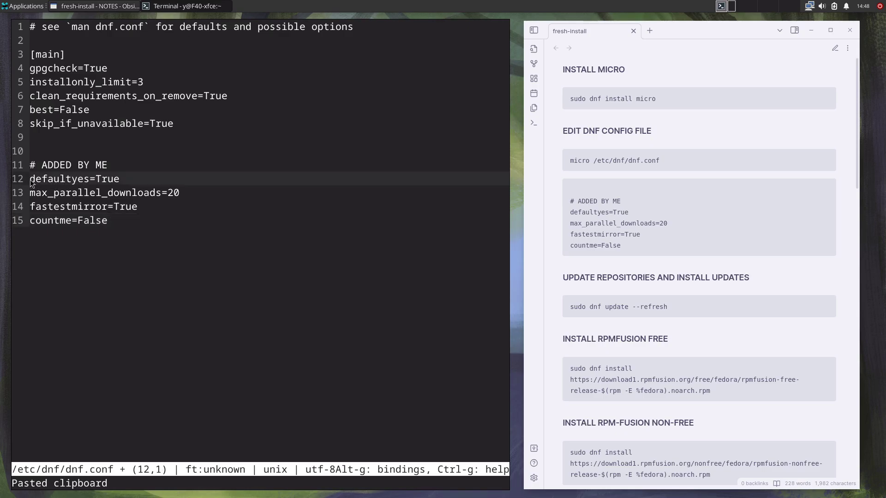
pyautogui.moveTo(31, 182); pyautogui.dragTo(128, 180)
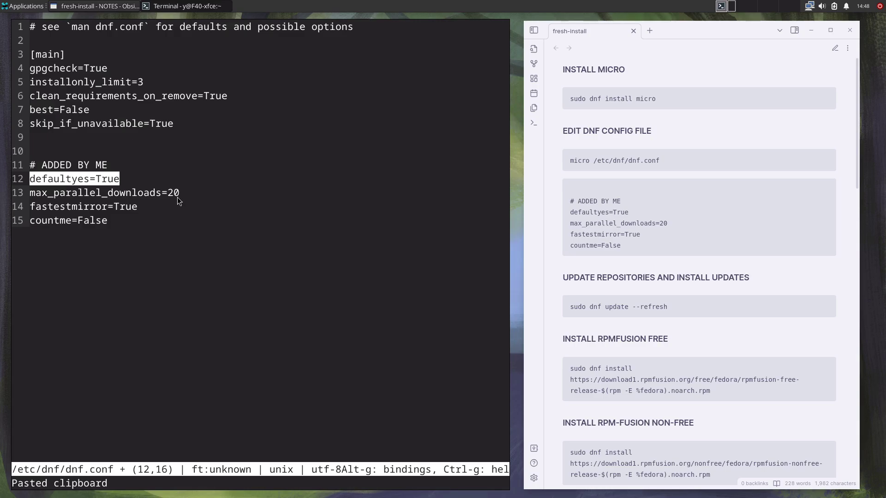
pyautogui.moveTo(29, 206); pyautogui.dragTo(137, 205)
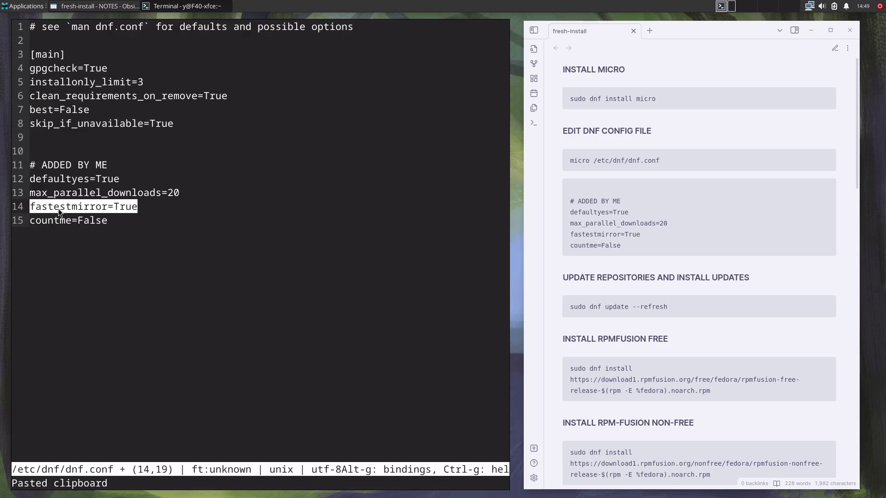
pyautogui.moveTo(30, 221); pyautogui.dragTo(110, 223)
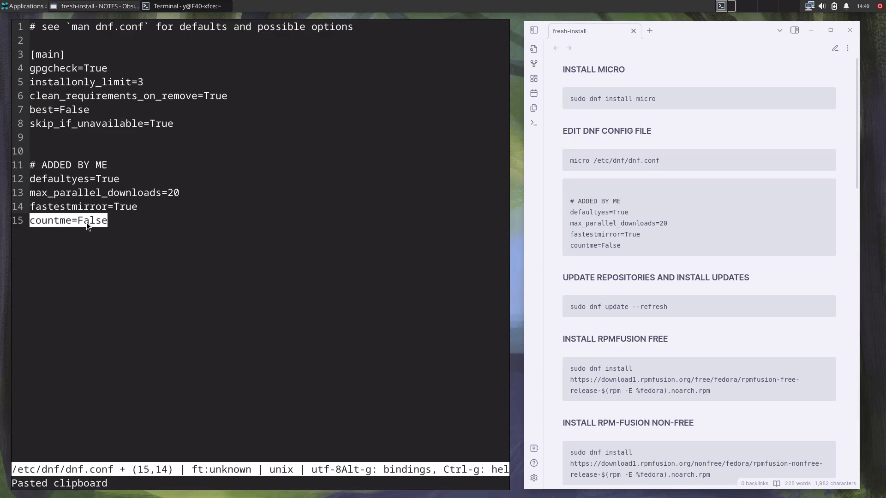
# - Save dnf.conf with sudo and quit micro
pyautogui.hotkey('ctrl', 's')
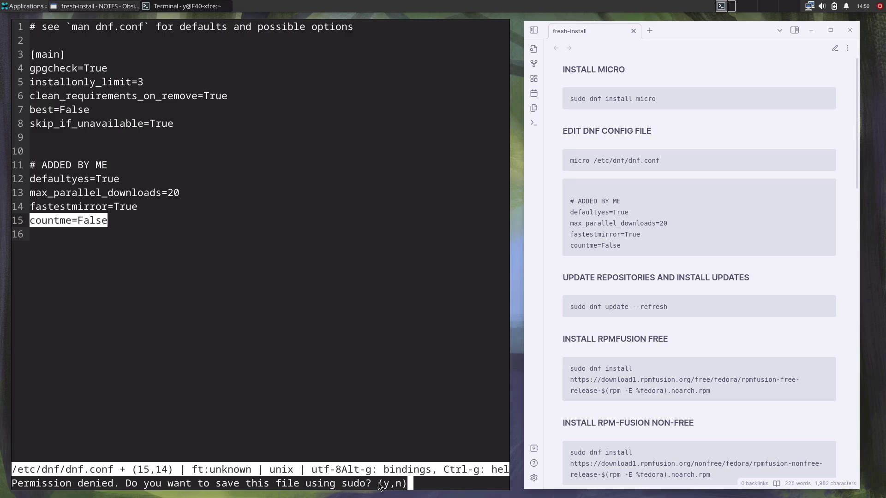
pyautogui.press('y')
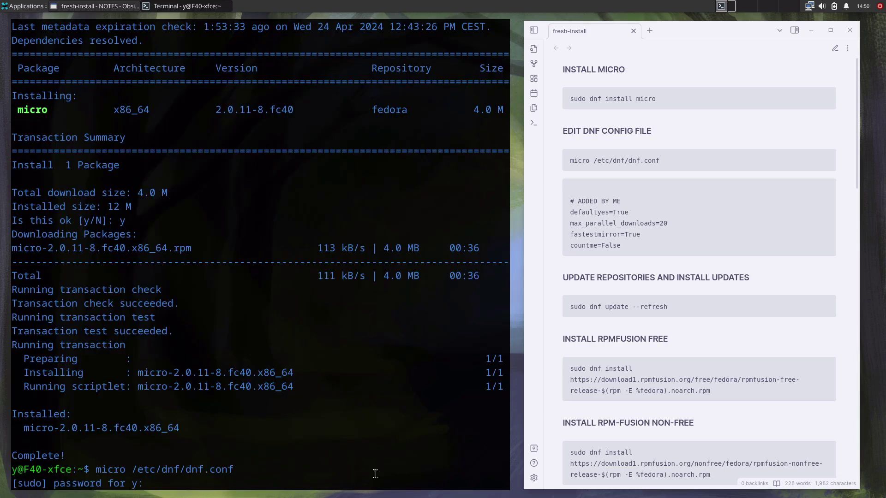
pyautogui.press('Return')
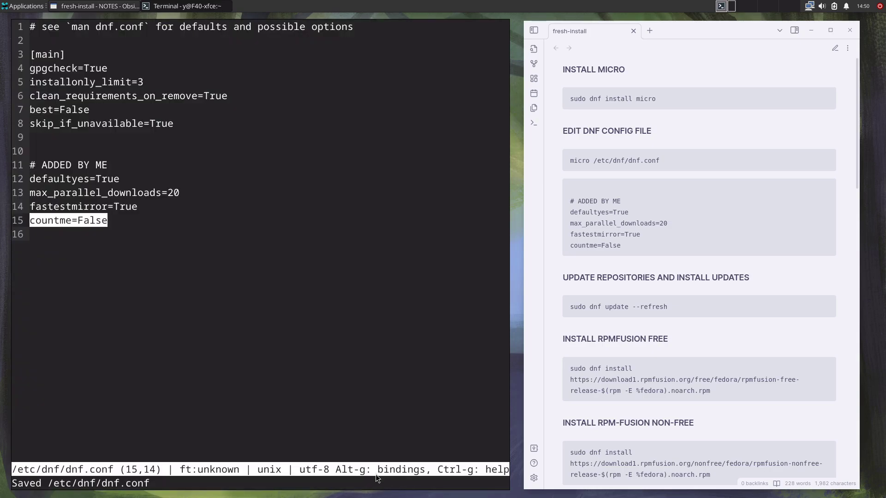
pyautogui.hotkey('ctrl', 'q')
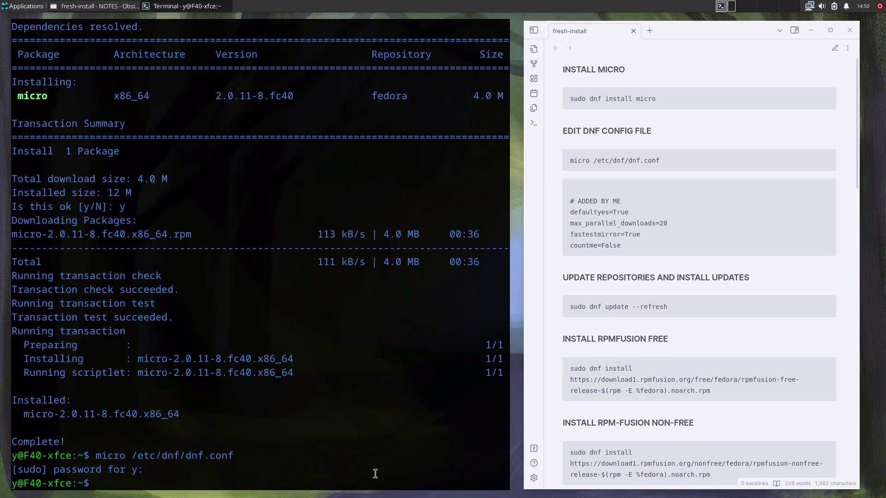
pyautogui.click(824, 305)
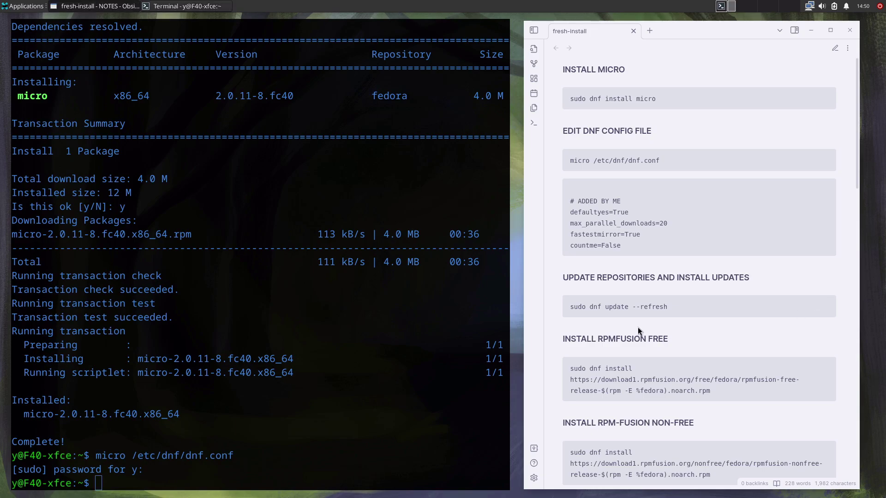
# - Run sudo dnf update --refresh and accept it, upgrading 237 packages including kernel 6.8.7-300
pyautogui.moveTo(772, 315)
pyautogui.click(826, 302)
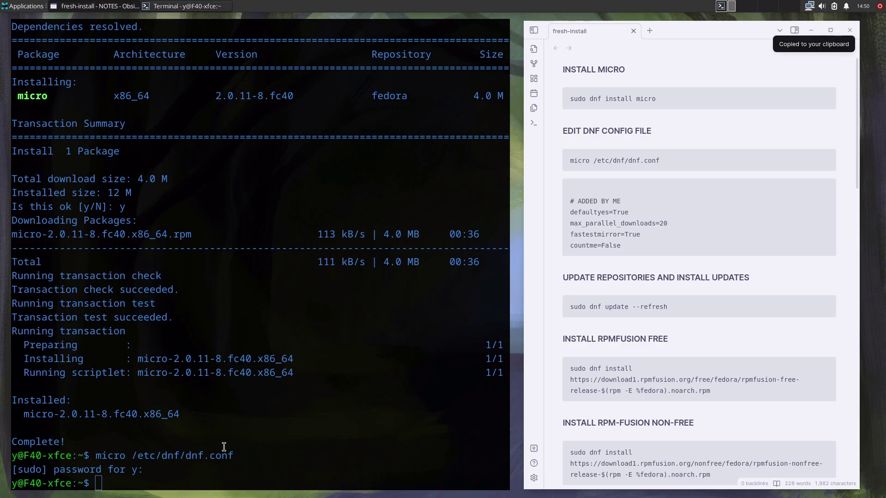
pyautogui.click(203, 470)
pyautogui.hotkey('ctrl', 'shift', 'v')
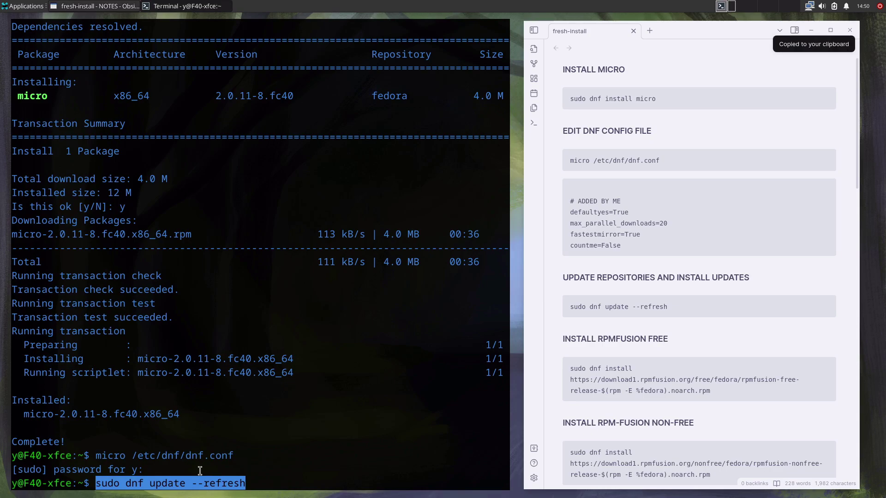
pyautogui.press('Return')
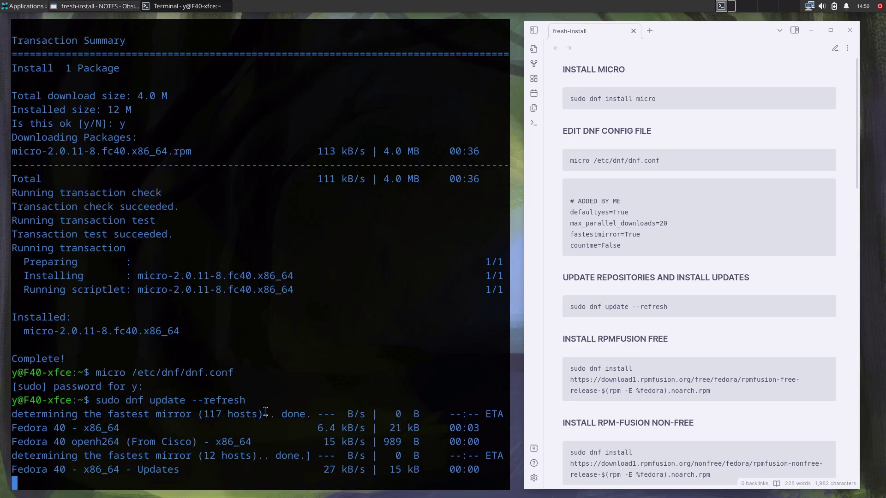
pyautogui.press('Return')
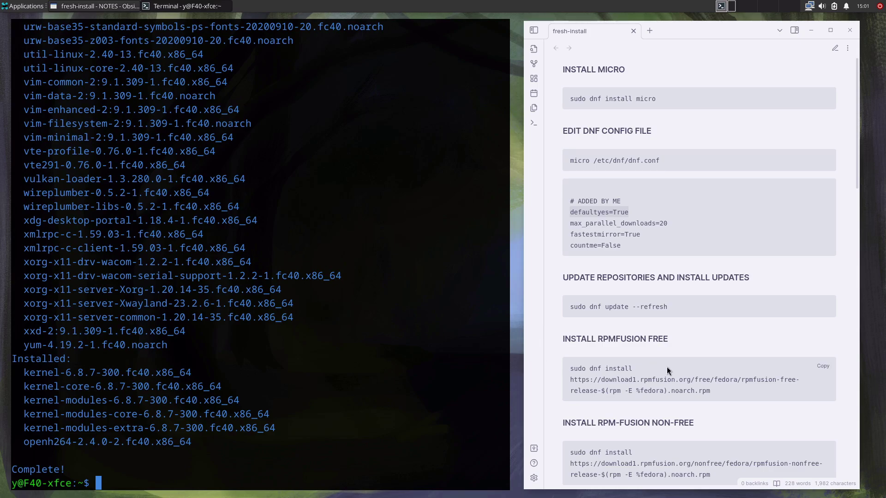
# - Install the RPM Fusion free repository release package
pyautogui.click(824, 366)
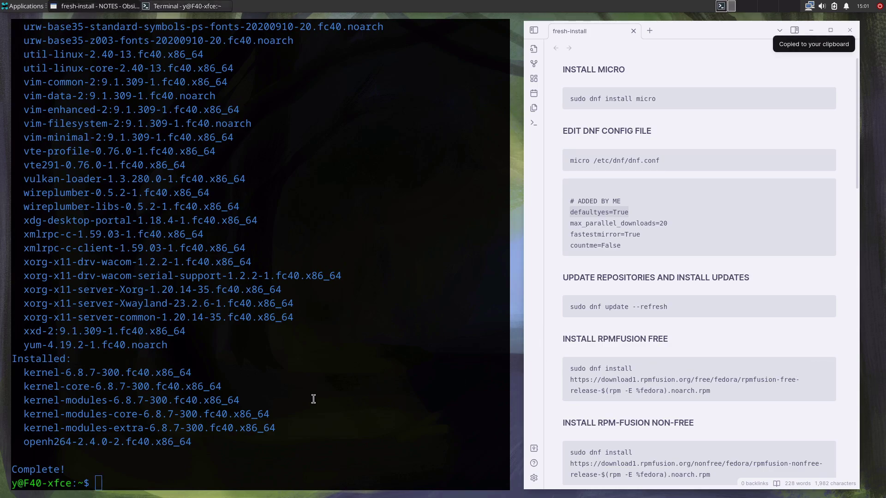
pyautogui.click(158, 410)
pyautogui.hotkey('ctrl', 'shift', 'v')
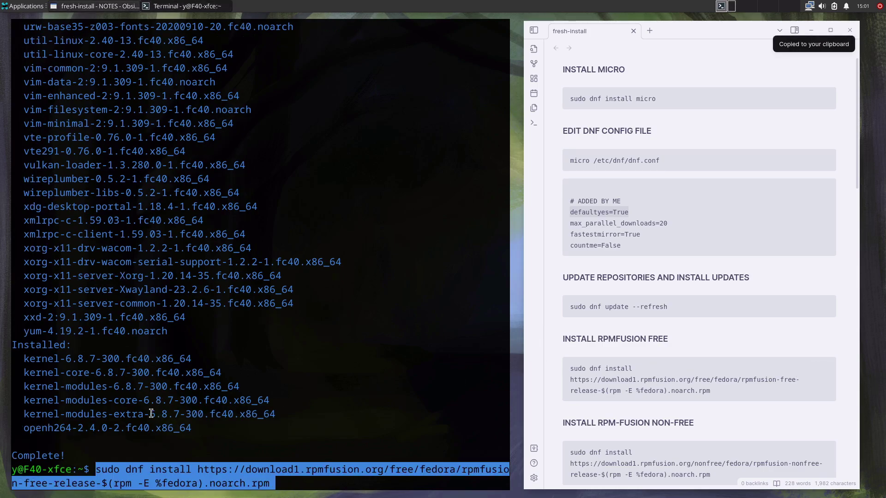
pyautogui.press('Return')
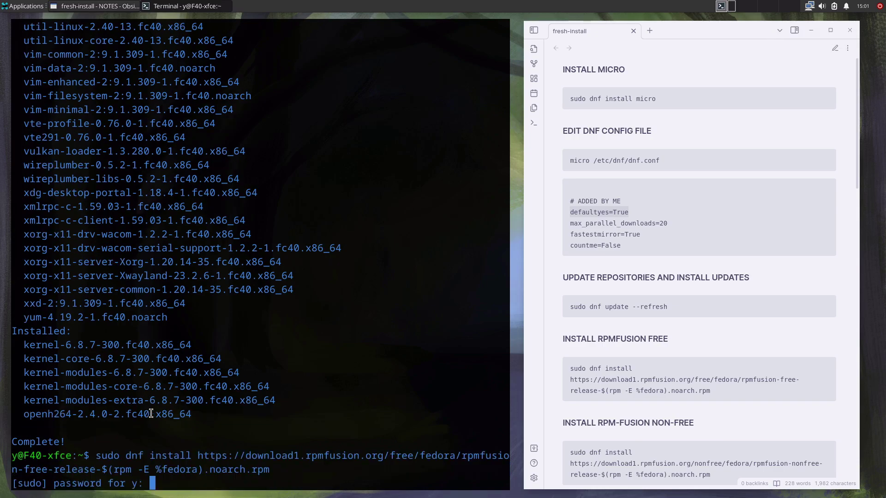
pyautogui.press('Return')
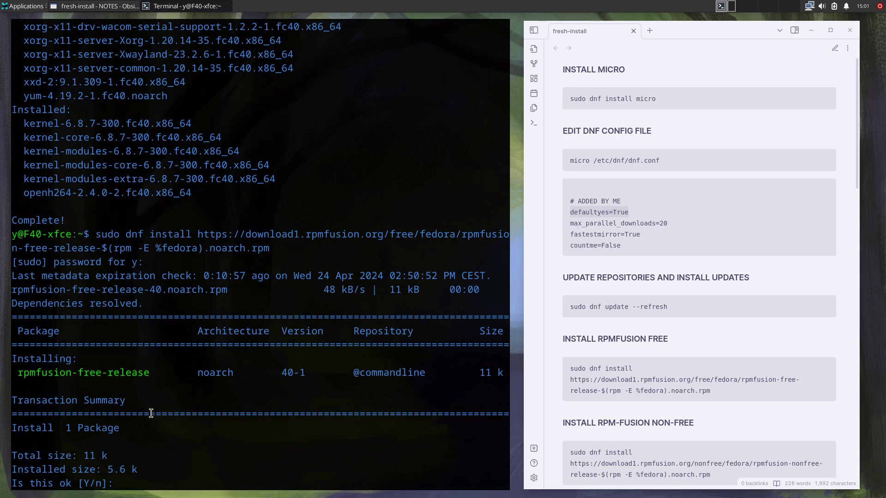
pyautogui.press('Return')
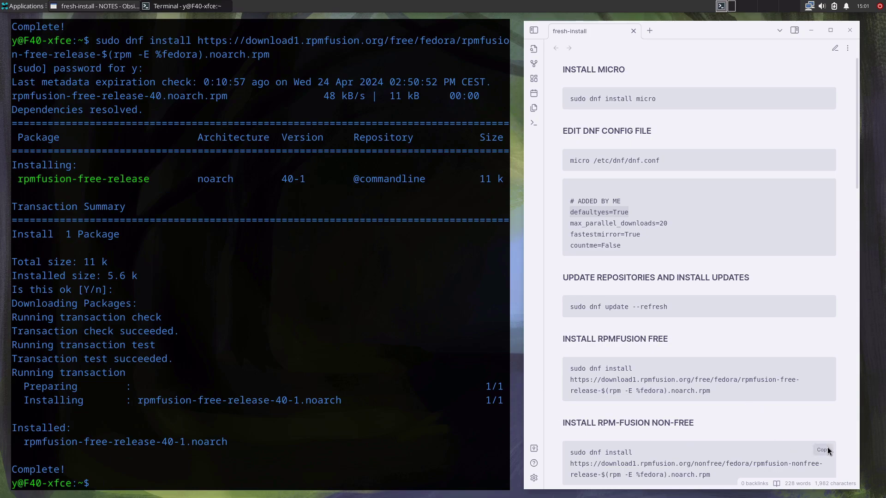
# - Install the RPM Fusion nonfree repository release package
pyautogui.click(823, 450)
pyautogui.click(395, 425)
pyautogui.hotkey('ctrl', 'shift', 'v')
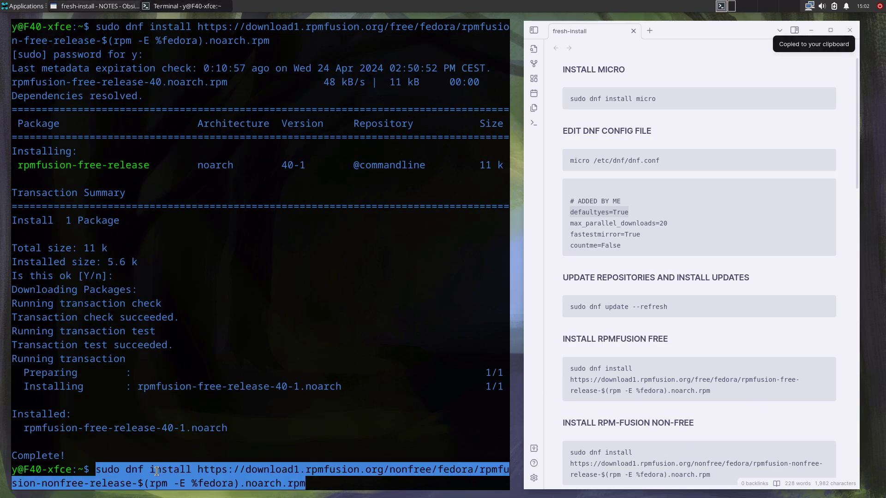
pyautogui.press('Return')
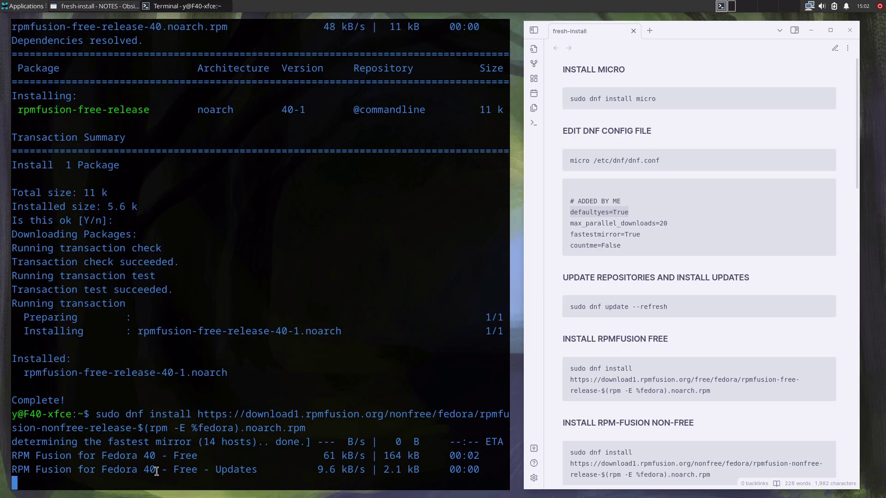
pyautogui.scroll(-3, 729, 351)
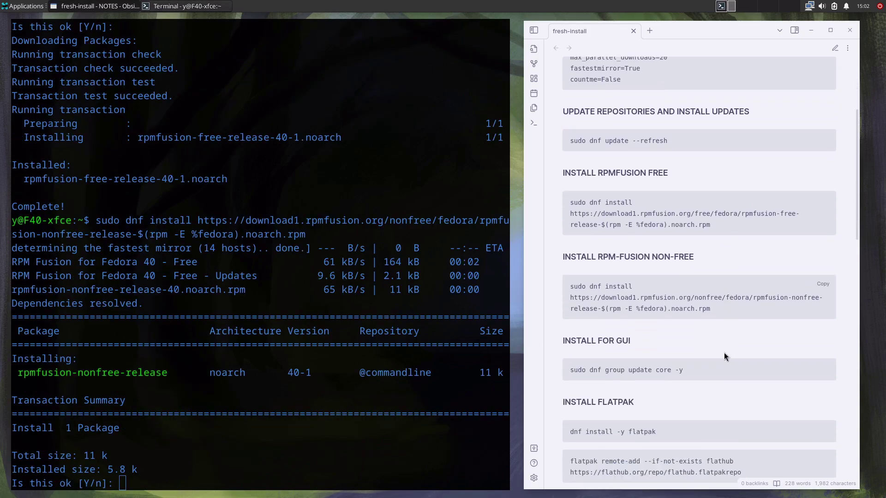
pyautogui.click(210, 481)
pyautogui.press('Return')
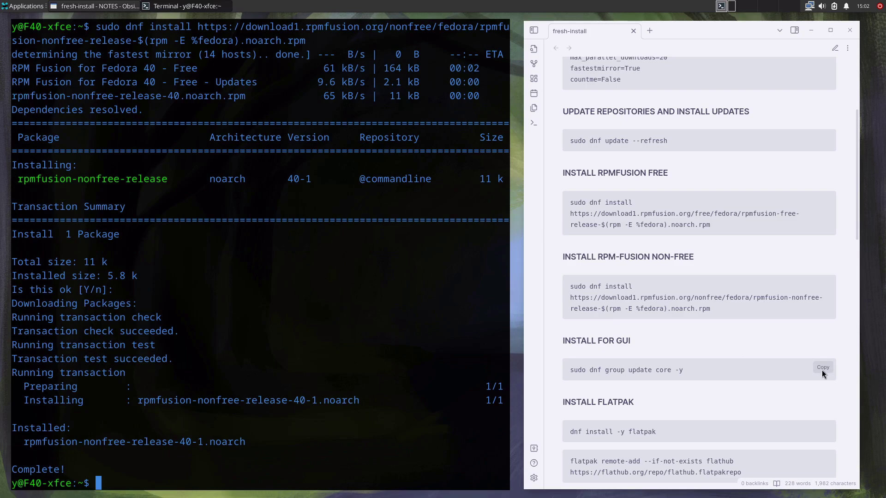
# - Run sudo dnf group update core -y
pyautogui.click(822, 369)
pyautogui.click(179, 472)
pyautogui.hotkey('ctrl', 'shift', 'v')
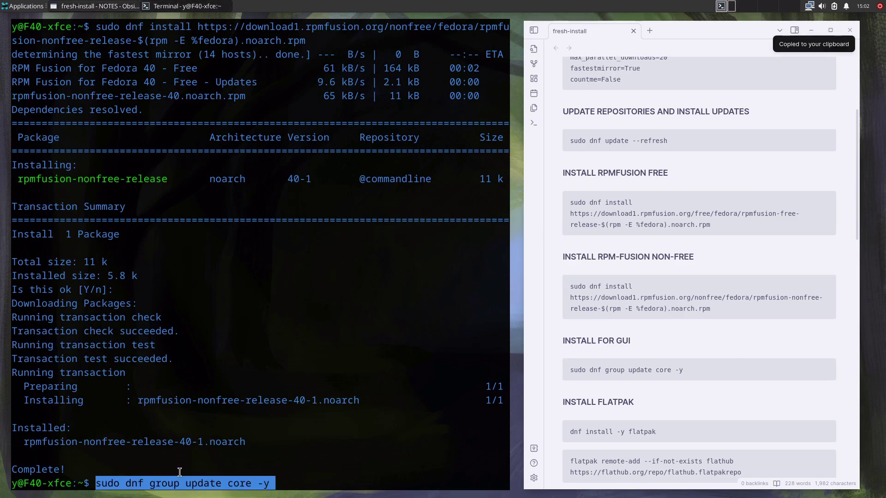
pyautogui.press('Return')
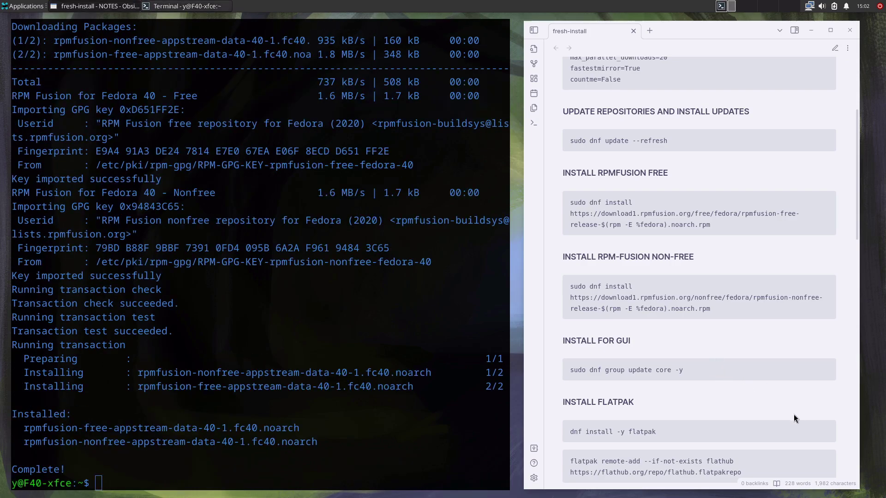
pyautogui.click(824, 429)
# - Install flatpak with dnf install -y flatpak, rerunning it with sudo after it fails
pyautogui.hotkey('ctrl', 'shift', 'v')
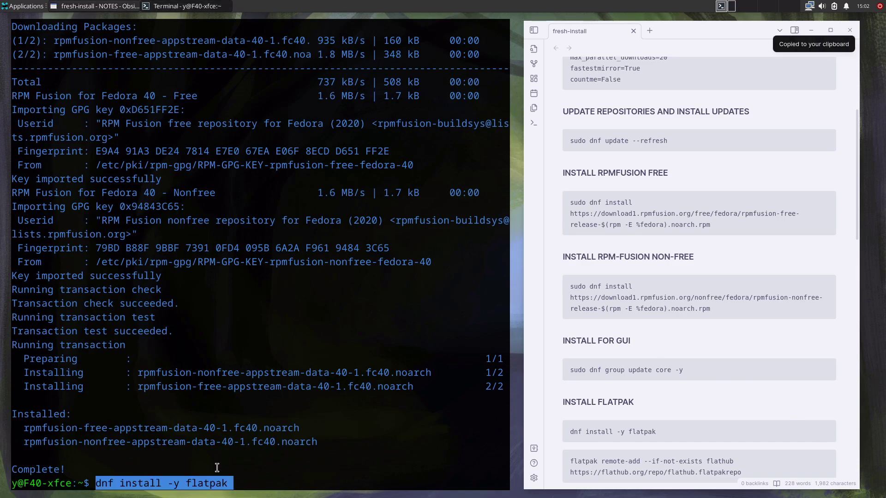
pyautogui.press('Return')
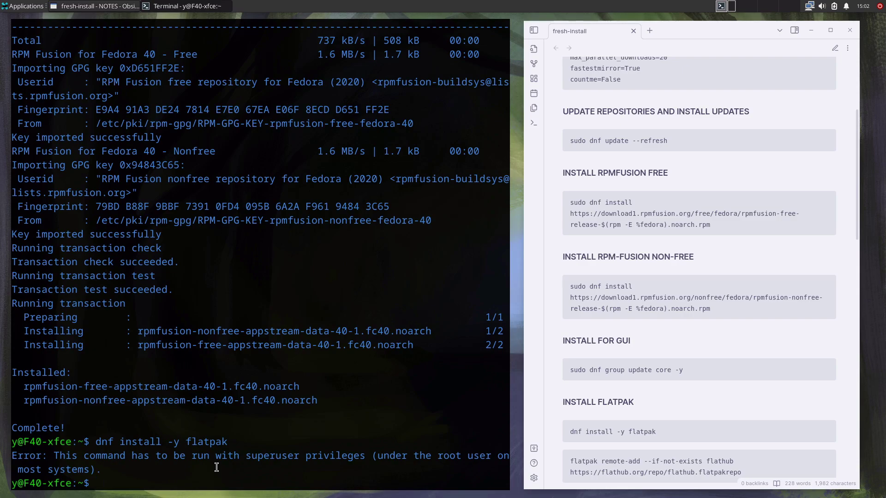
pyautogui.press('Up')
pyautogui.press('Home')
pyautogui.write('sudo')
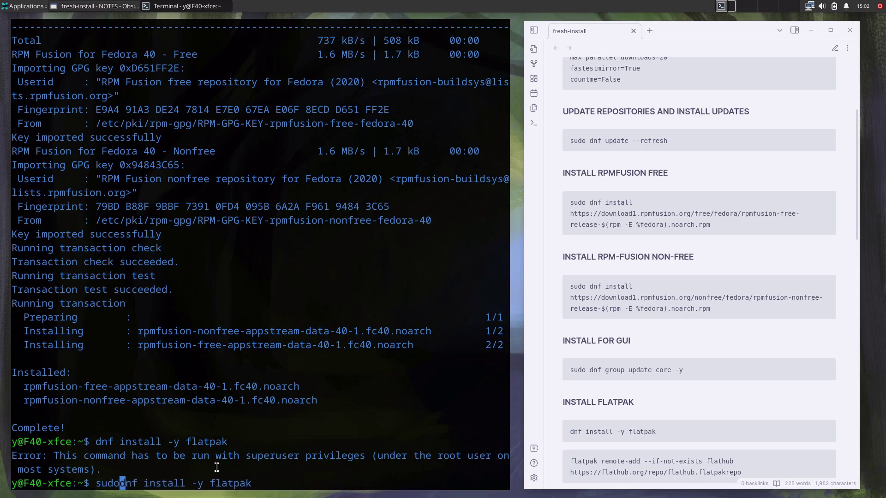
pyautogui.press('Return')
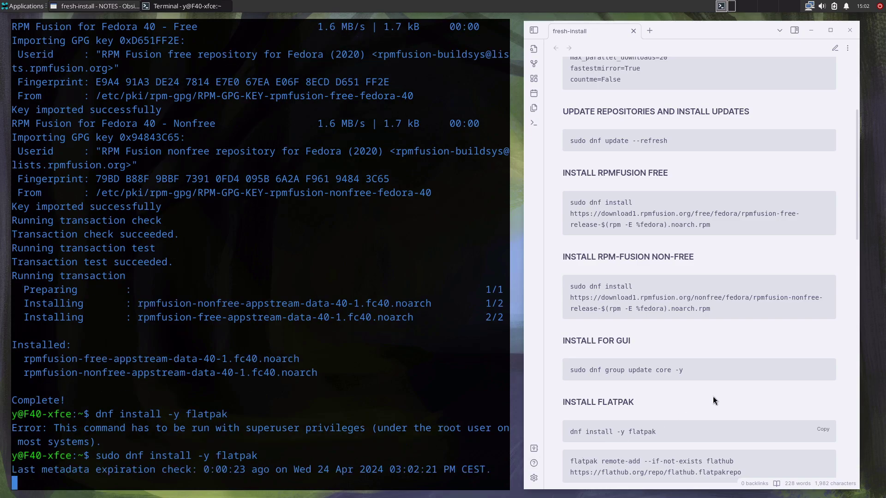
pyautogui.scroll(-3, 721, 390)
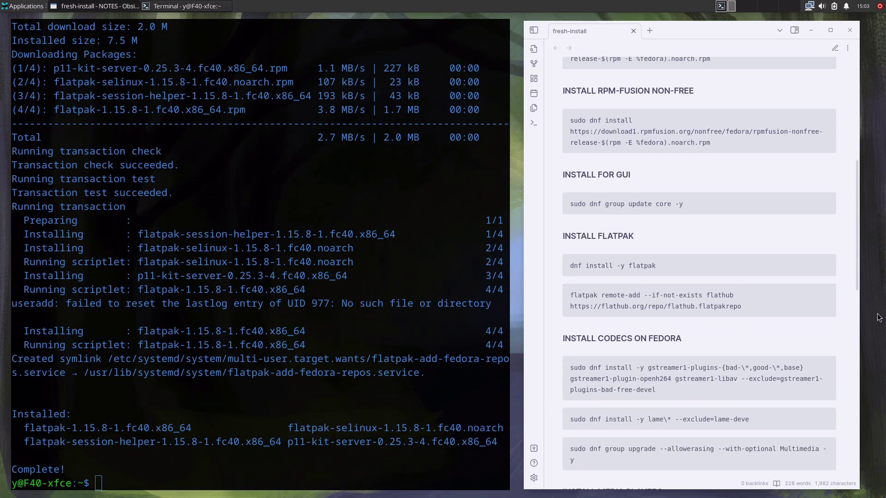
# - Add the Flathub remote with flatpak remote-add, authenticating with the password
pyautogui.click(826, 293)
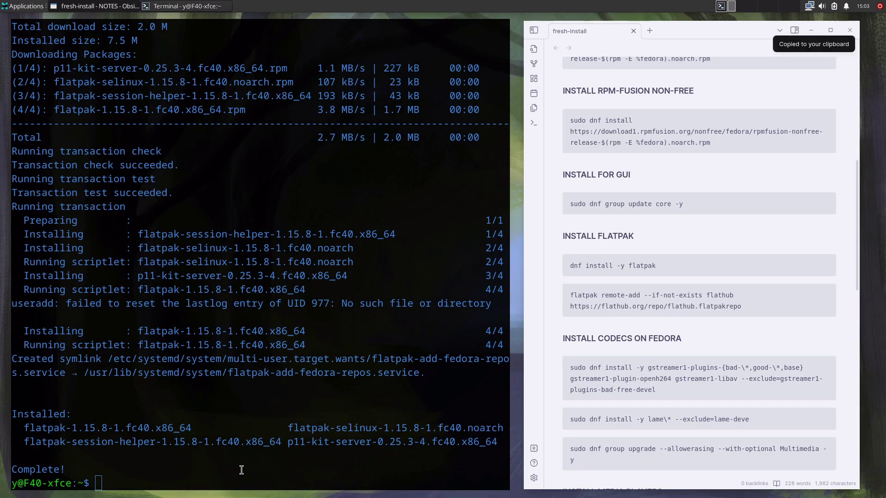
pyautogui.hotkey('ctrl', 'shift', 'v')
pyautogui.press('Return')
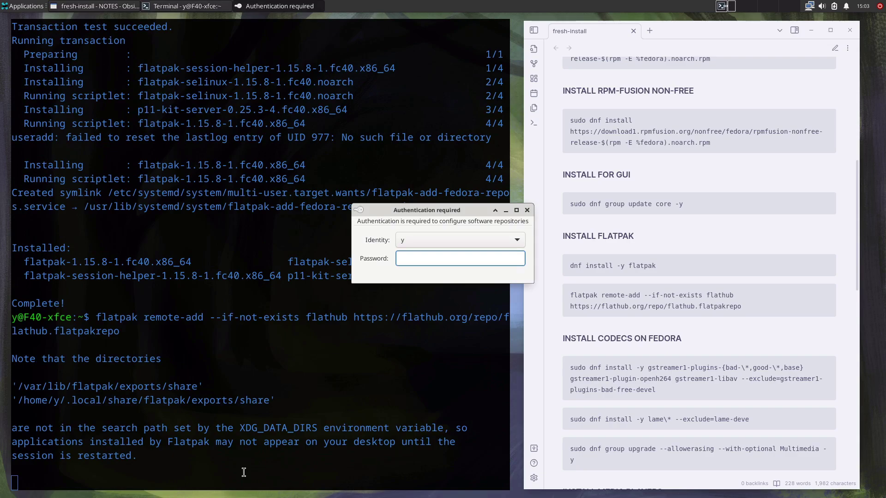
pyautogui.press('Return')
pyautogui.click(824, 366)
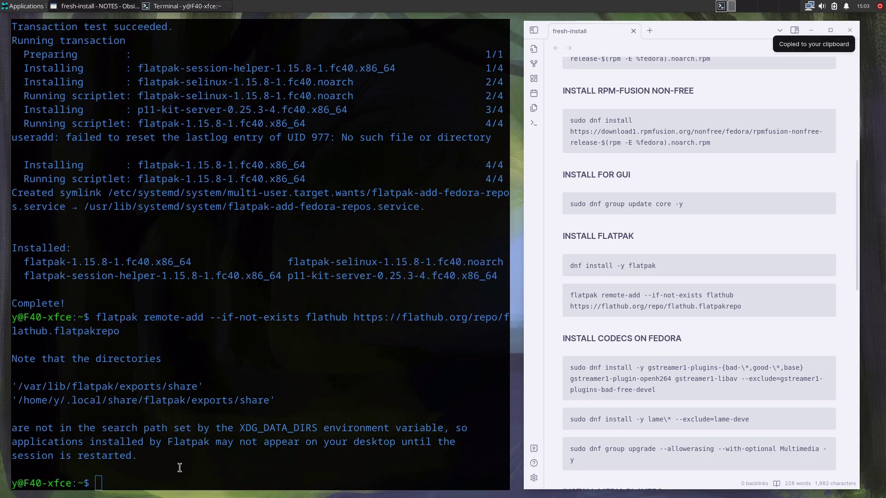
# - Install the GStreamer codec plugins and then lame-devel
pyautogui.hotkey('ctrl', 'shift', 'v')
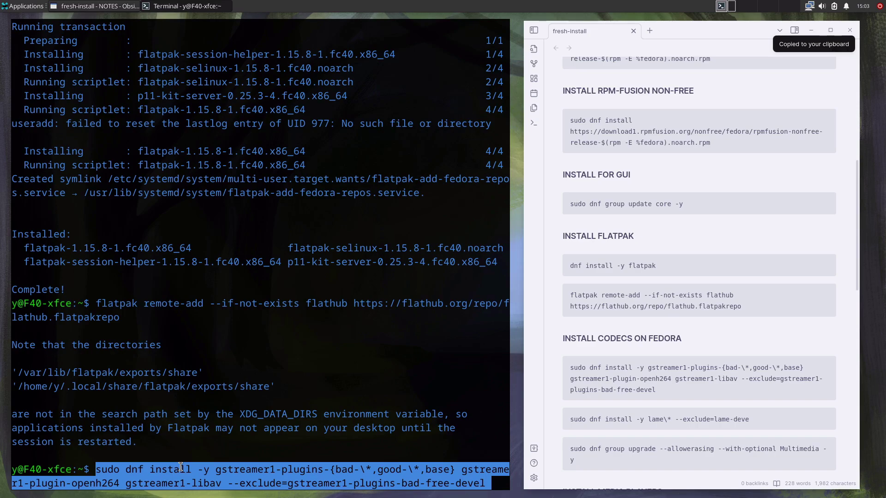
pyautogui.press('Return')
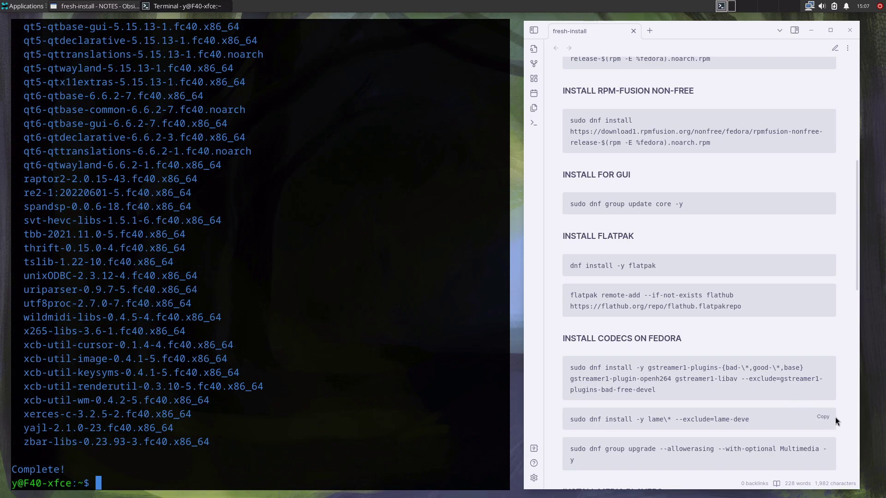
pyautogui.click(826, 417)
pyautogui.click(312, 465)
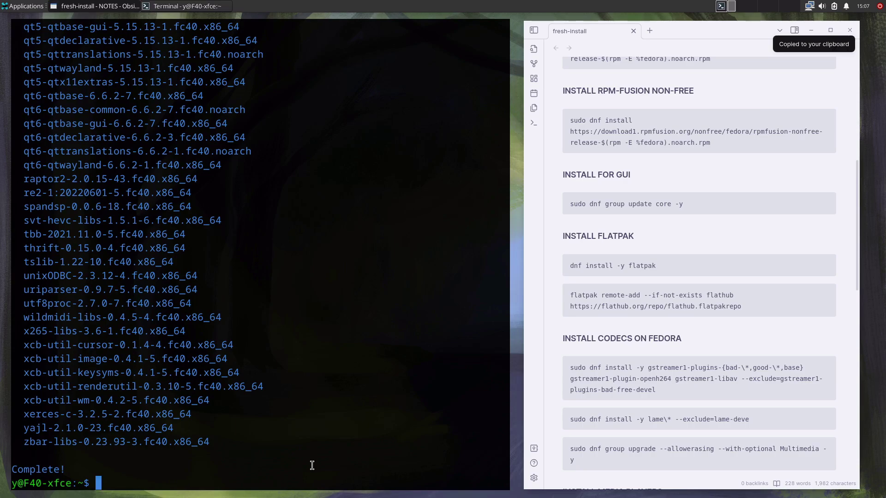
pyautogui.hotkey('ctrl', 'shift', 'v')
pyautogui.press('Return')
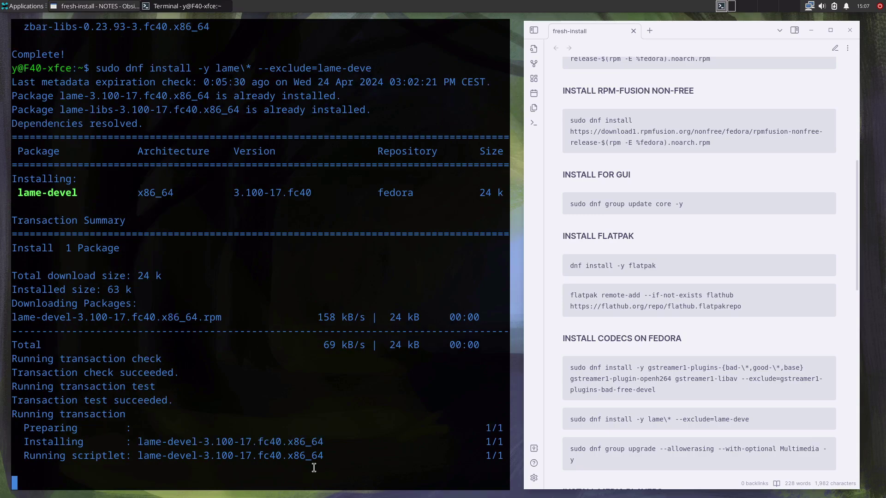
# - Run the Multimedia group upgrade, adding gstreamer1-plugins-ugly and libavcodec-freeworld
pyautogui.click(823, 445)
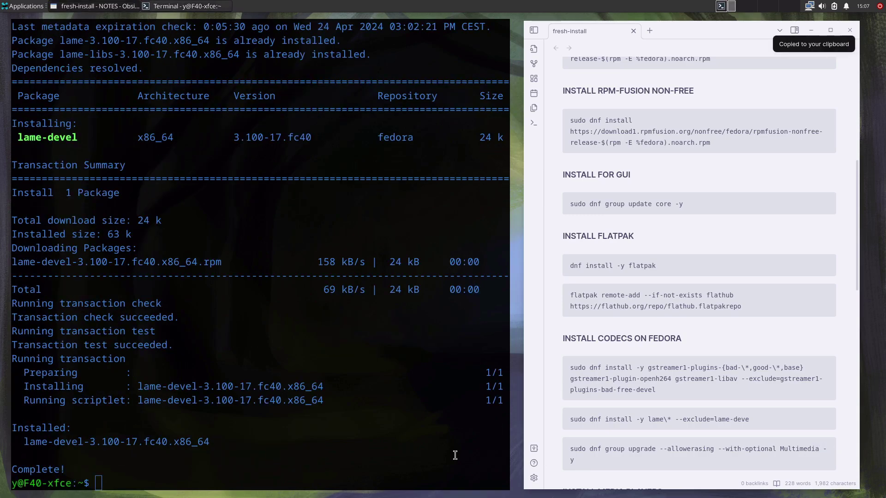
pyautogui.click(318, 464)
pyautogui.hotkey('ctrl', 'shift', 'v')
pyautogui.press('Return')
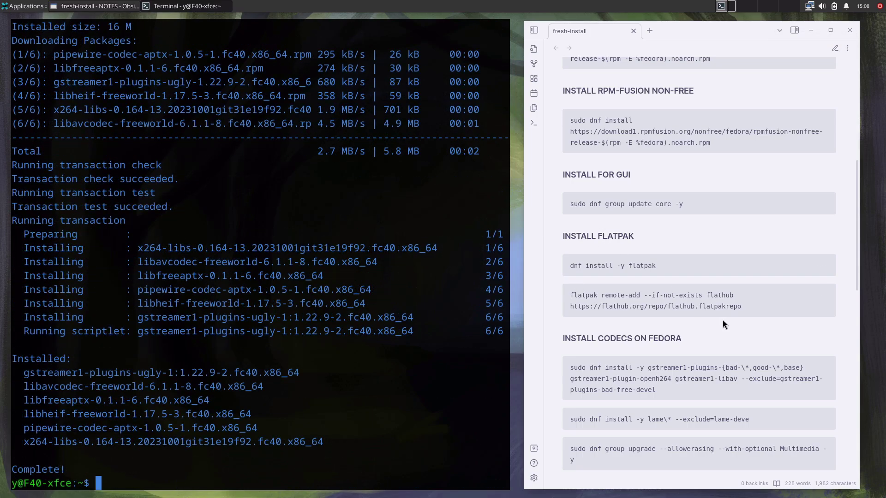
# - Run sudo dnf install vlc mpv and confirm installing the 57 packages
pyautogui.scroll(-3, 723, 320)
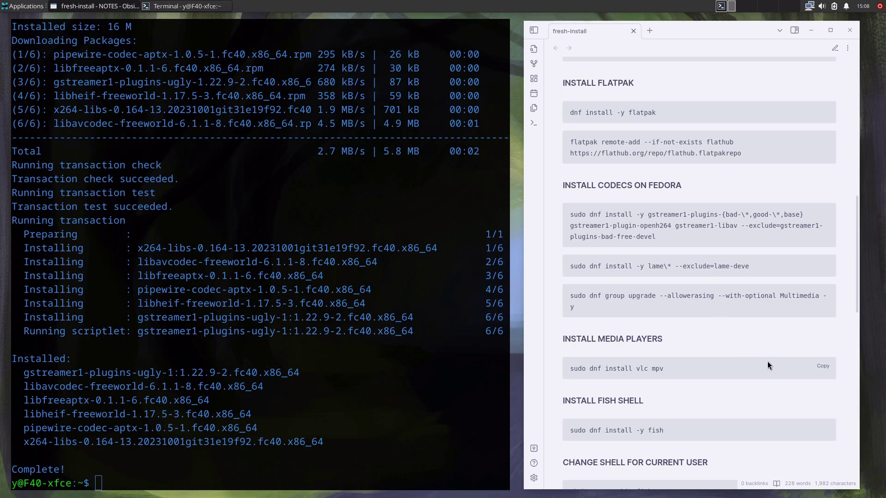
pyautogui.click(821, 366)
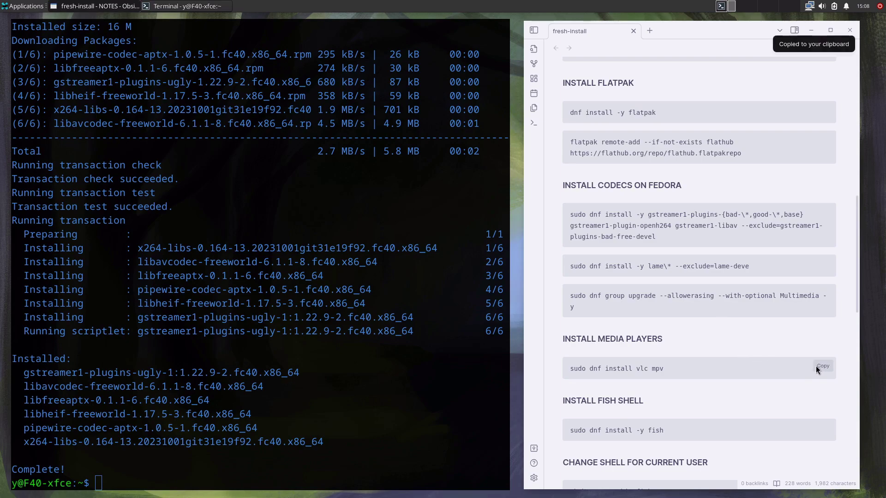
pyautogui.click(170, 471)
pyautogui.hotkey('ctrl', 'shift', 'v')
pyautogui.press('Return')
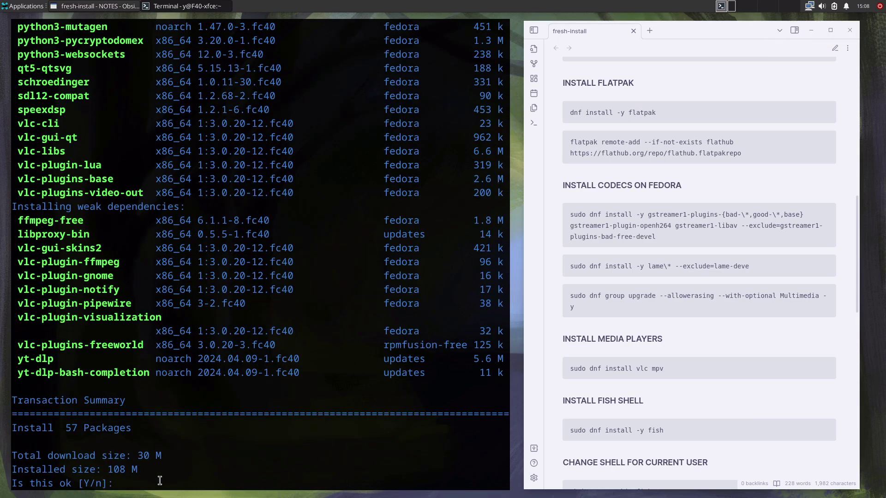
pyautogui.write('y')
pyautogui.press('Return')
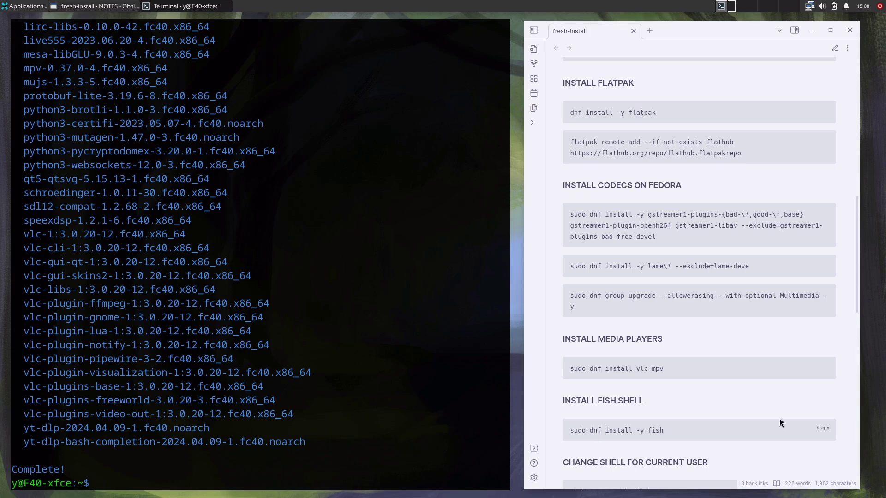
# - Install fish by running the install command copied from the notes
pyautogui.click(823, 427)
pyautogui.click(331, 433)
pyautogui.hotkey('ctrl', 'shift', 'v')
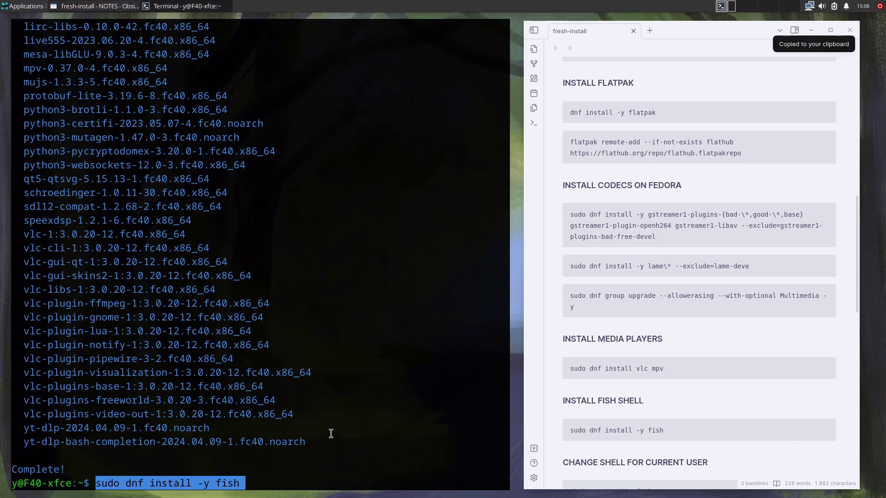
pyautogui.press('Return')
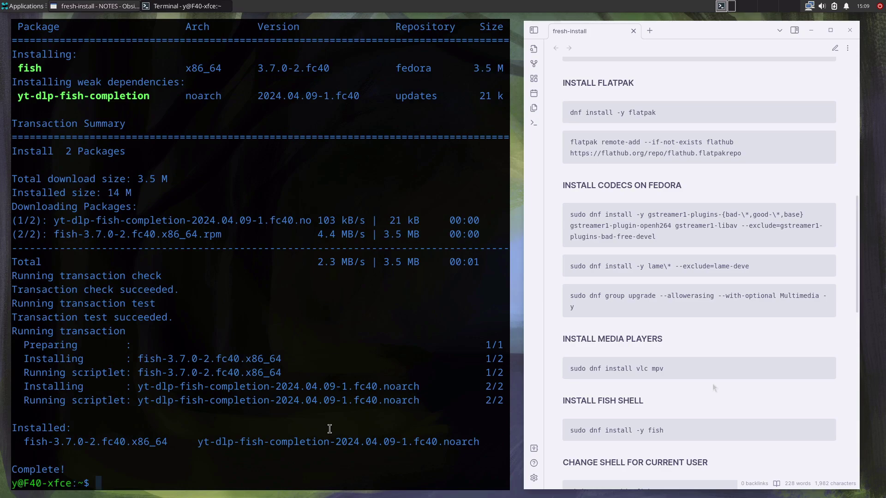
# - Make fish the user's default shell with chsh, entering the password
pyautogui.scroll(-3, 712, 384)
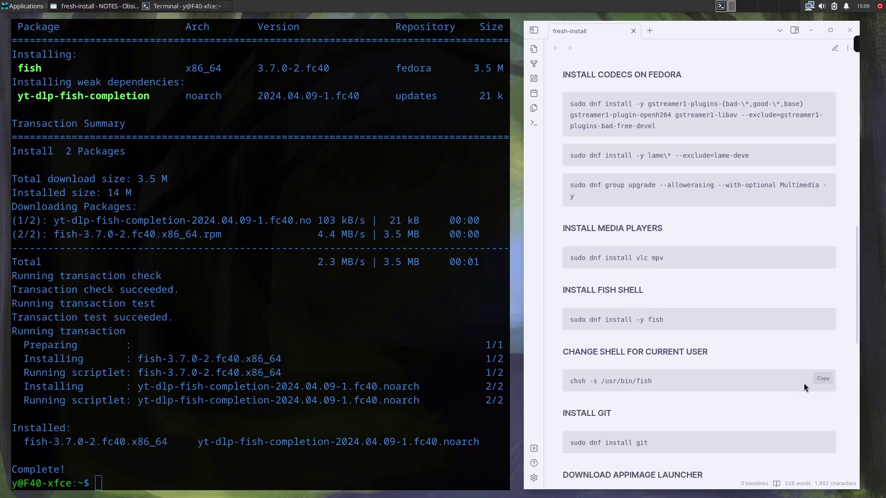
pyautogui.click(822, 379)
pyautogui.click(199, 465)
pyautogui.hotkey('ctrl', 'shift', 'v')
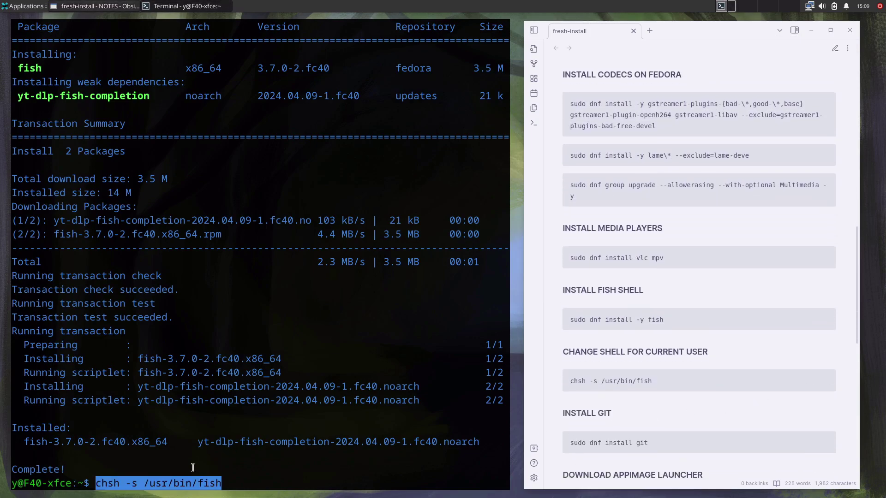
pyautogui.press('Return')
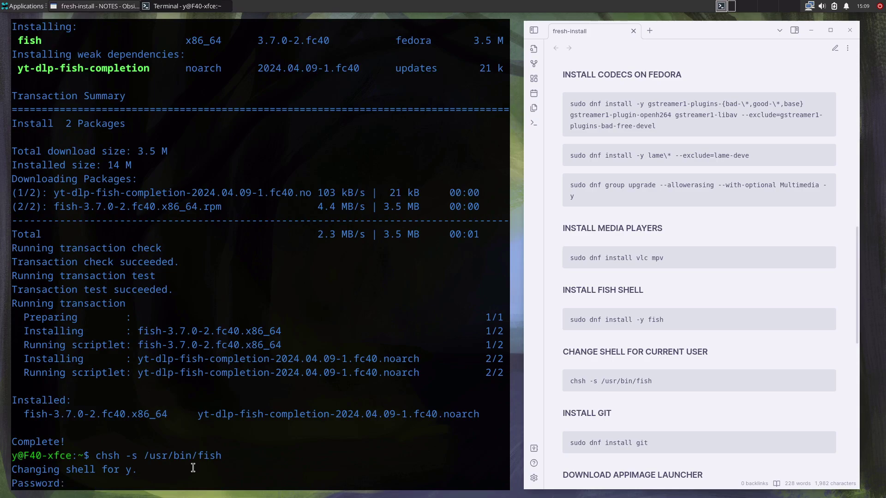
pyautogui.press('Return')
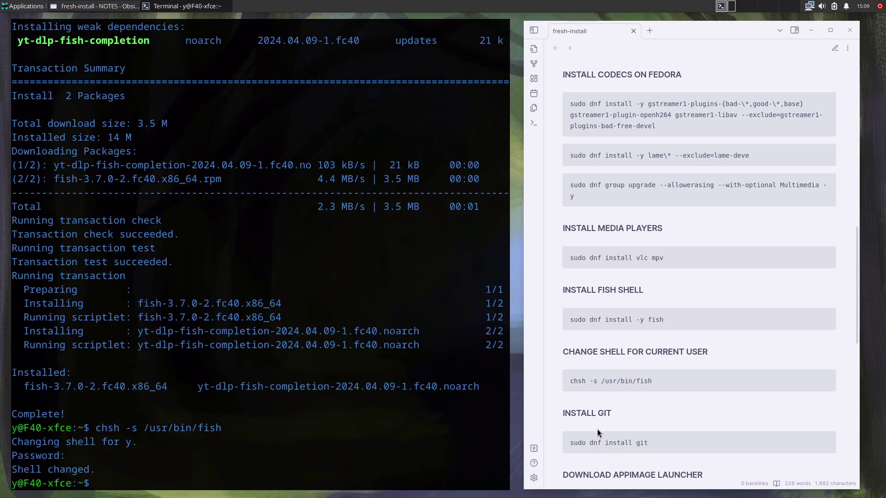
# - Install git with dnf, confirming the 66 packages
pyautogui.click(828, 443)
pyautogui.click(191, 470)
pyautogui.hotkey('ctrl', 'shift', 'v')
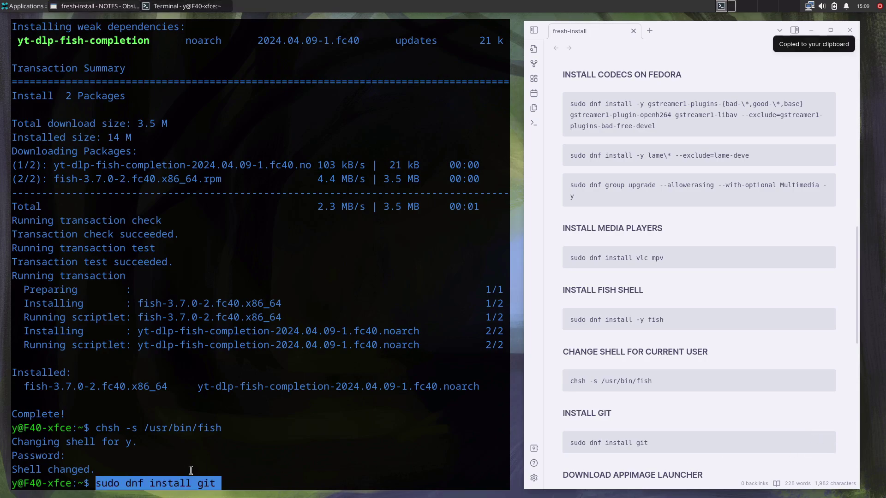
pyautogui.press('Return')
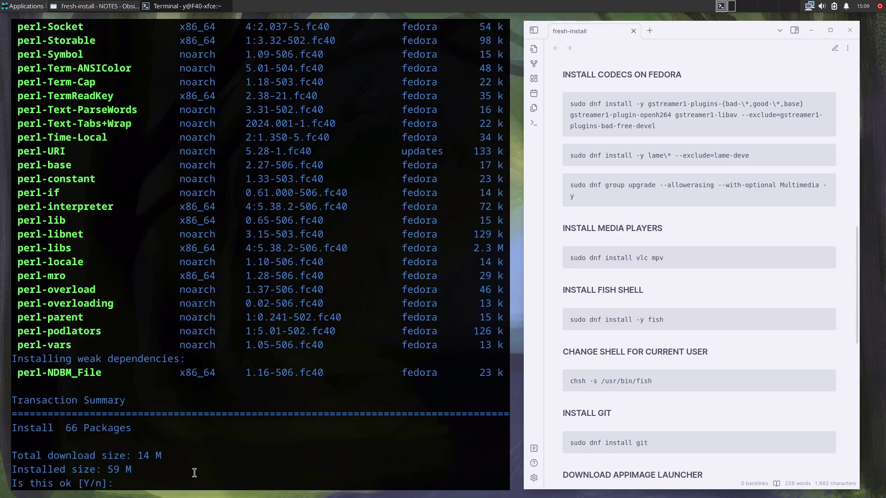
pyautogui.press('Return')
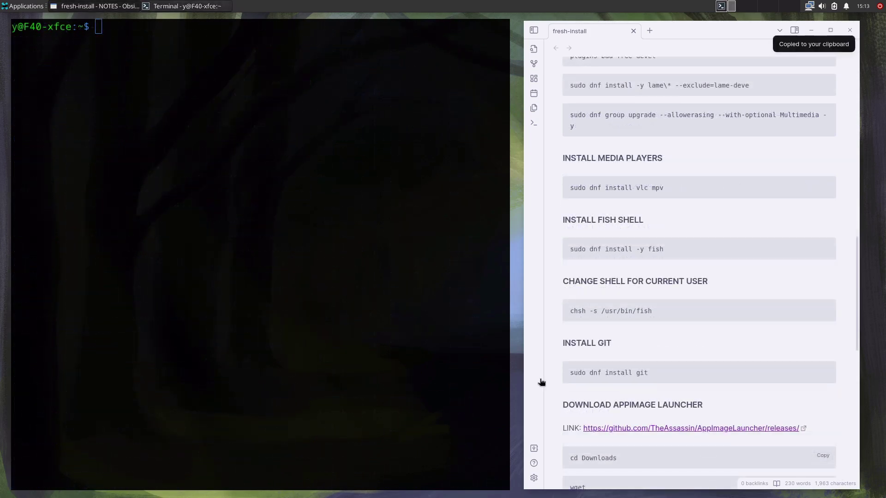
# - Change into Downloads and download the AppImageLauncher 2.2.0 rpm with wget
pyautogui.click(204, 202)
pyautogui.hotkey('ctrl', 'shift', 'v')
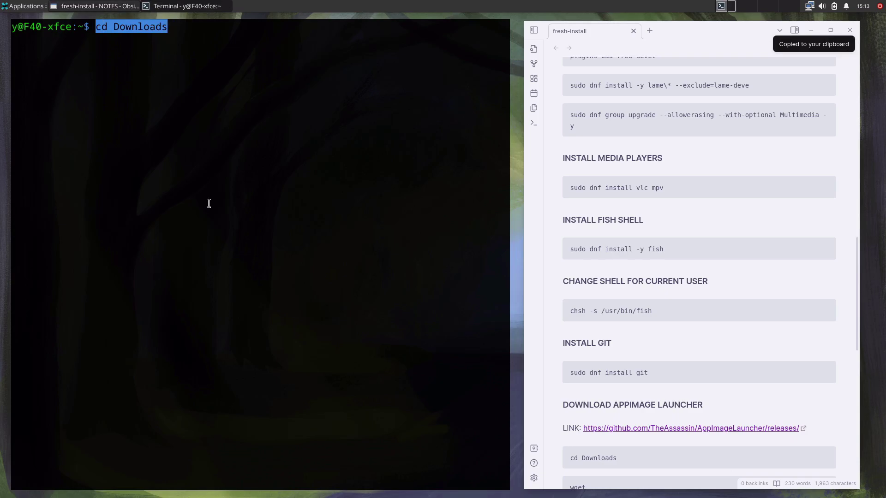
pyautogui.press('Return')
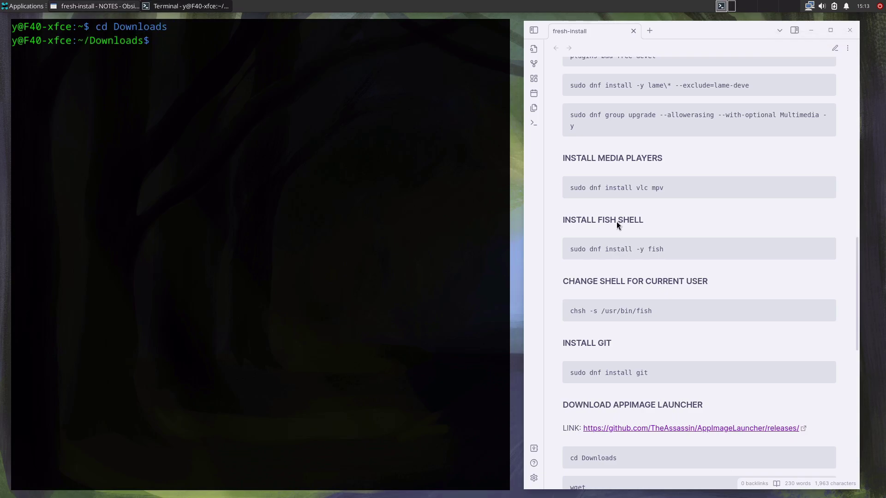
pyautogui.scroll(-4, 616, 223)
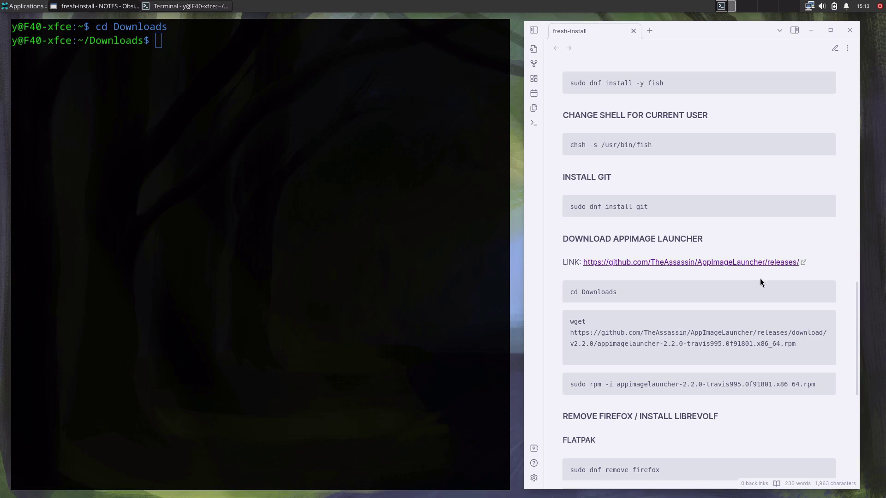
pyautogui.click(817, 319)
pyautogui.click(283, 211)
pyautogui.hotkey('ctrl', 'shift', 'v')
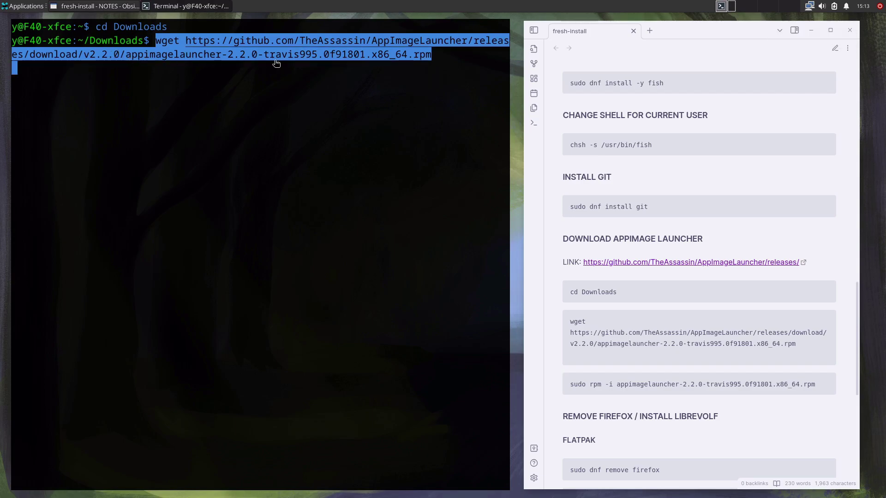
pyautogui.press('Return')
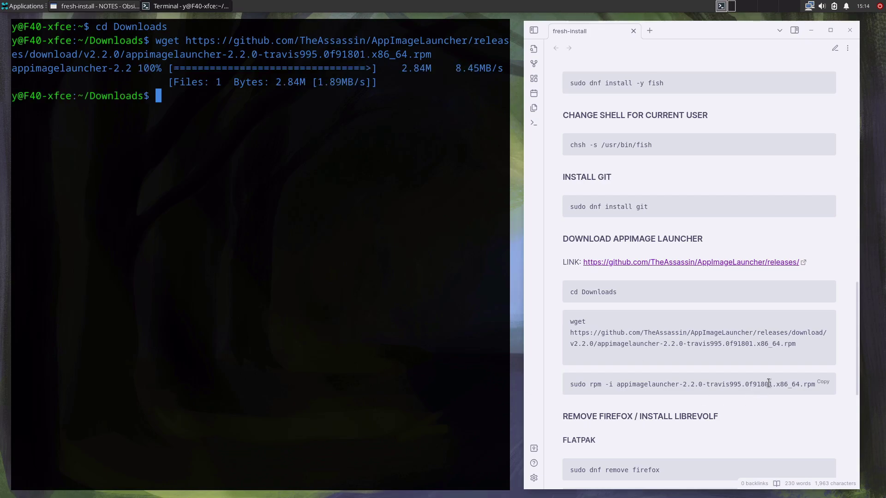
# - Install the downloaded AppImageLauncher rpm with sudo rpm -i
pyautogui.click(833, 385)
pyautogui.click(299, 215)
pyautogui.hotkey('ctrl', 'shift', 'v')
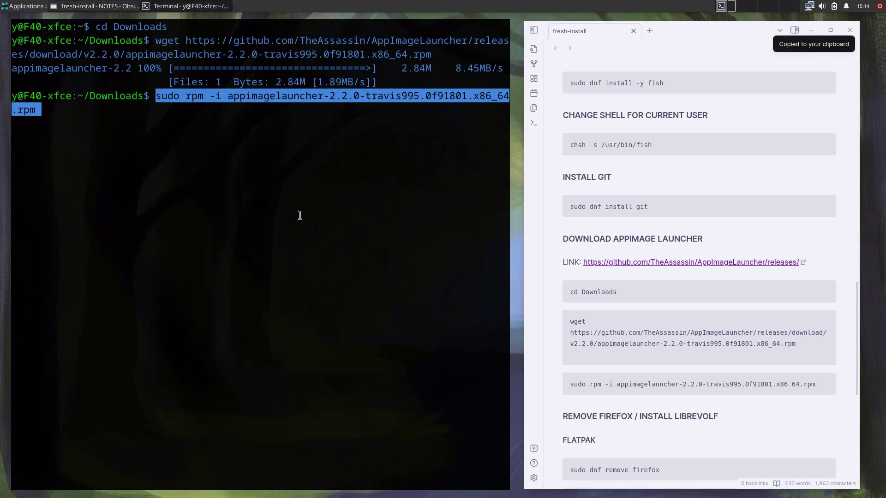
pyautogui.press('Return')
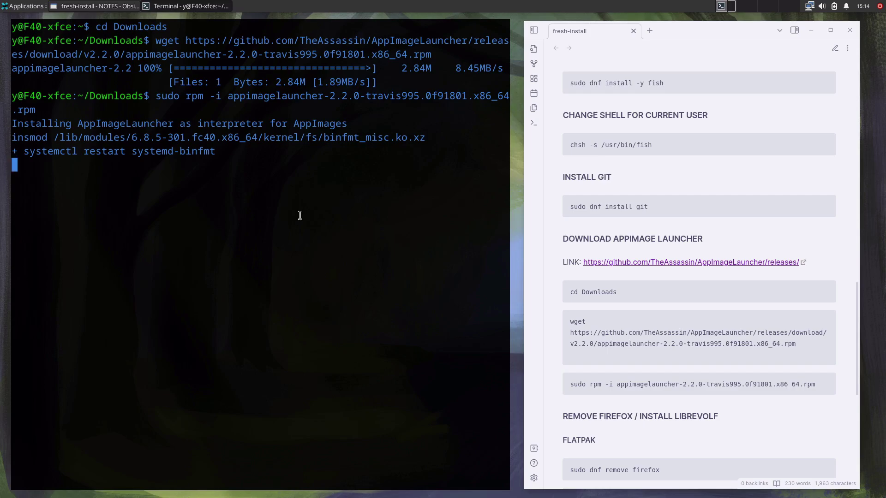
pyautogui.scroll(-5, 604, 346)
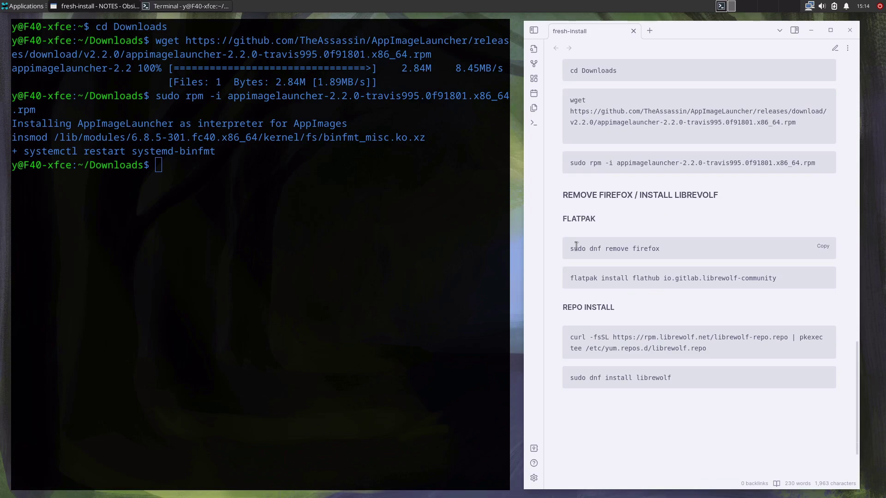
# - Remove Firefox and its langpacks with sudo dnf remove firefox
pyautogui.click(823, 248)
pyautogui.click(314, 211)
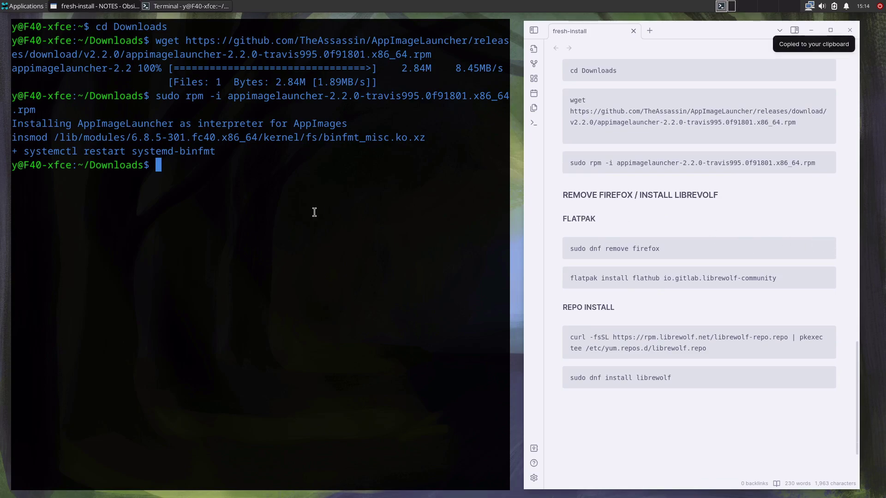
pyautogui.hotkey('ctrl', 'shift', 'v')
pyautogui.press('Return')
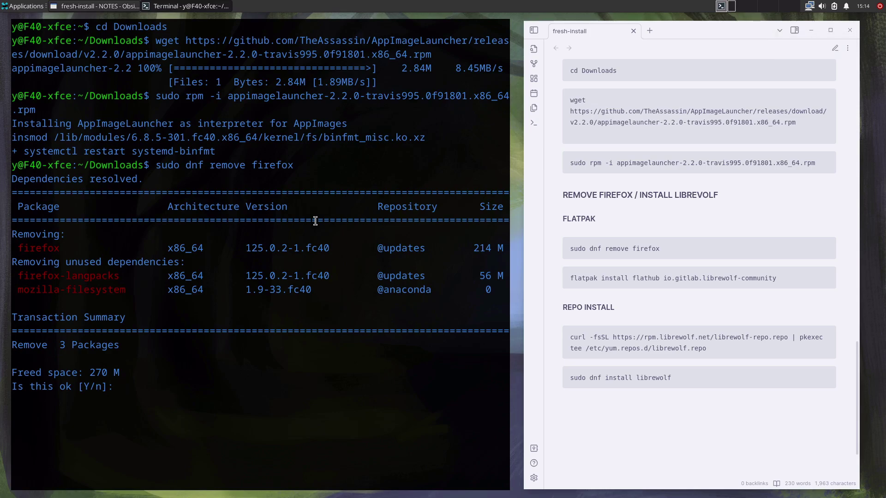
pyautogui.press('Return')
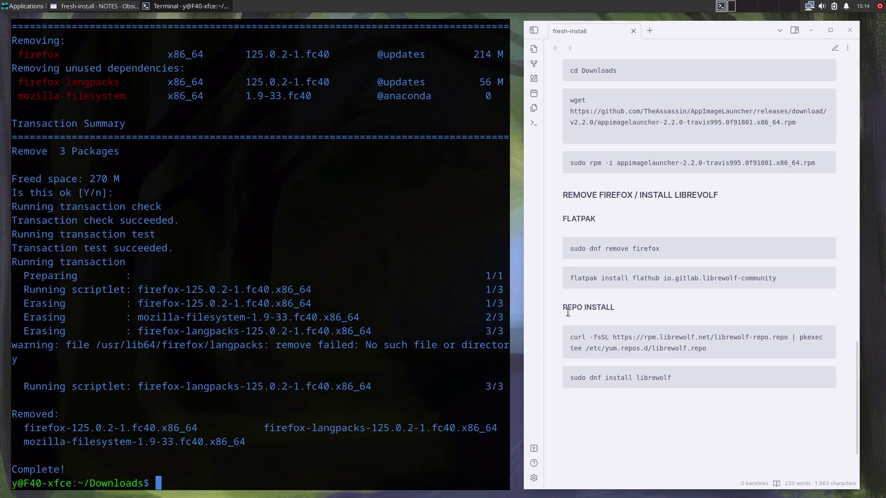
# - Add the LibreWolf repository using the curl | pkexec tee command
pyautogui.moveTo(618, 338)
pyautogui.click(826, 335)
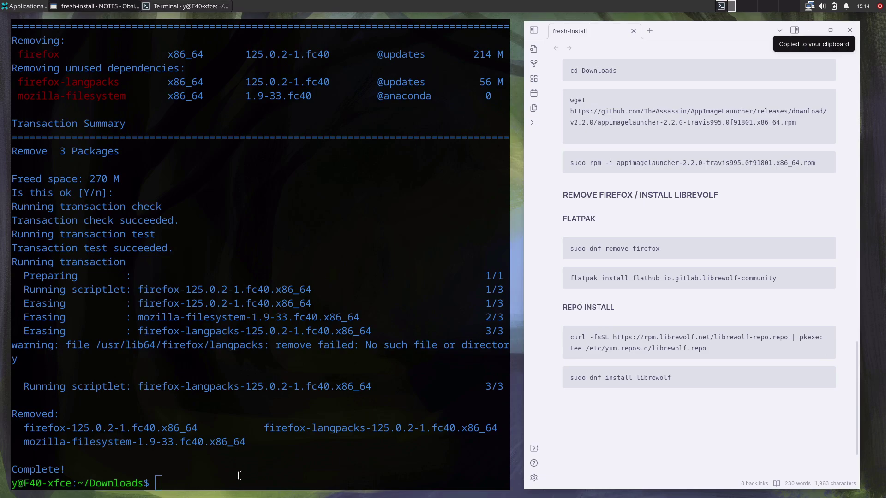
pyautogui.middleClick(239, 475)
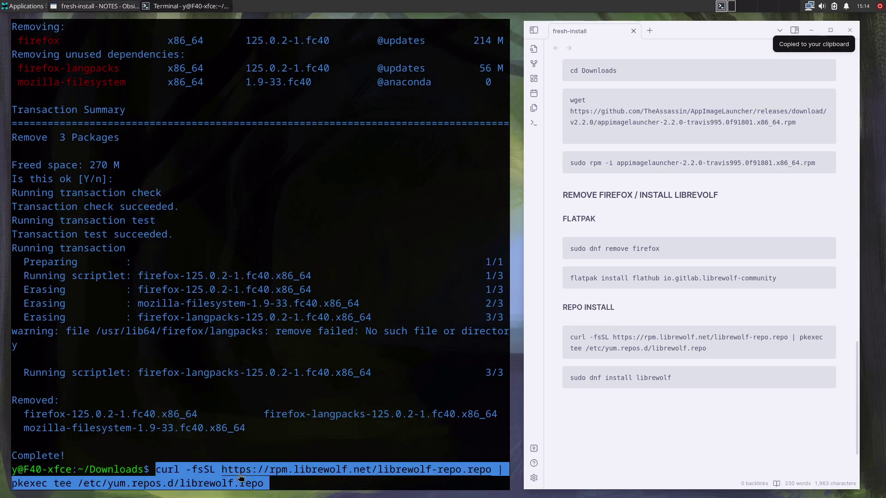
pyautogui.press('Return')
pyautogui.press('Return')
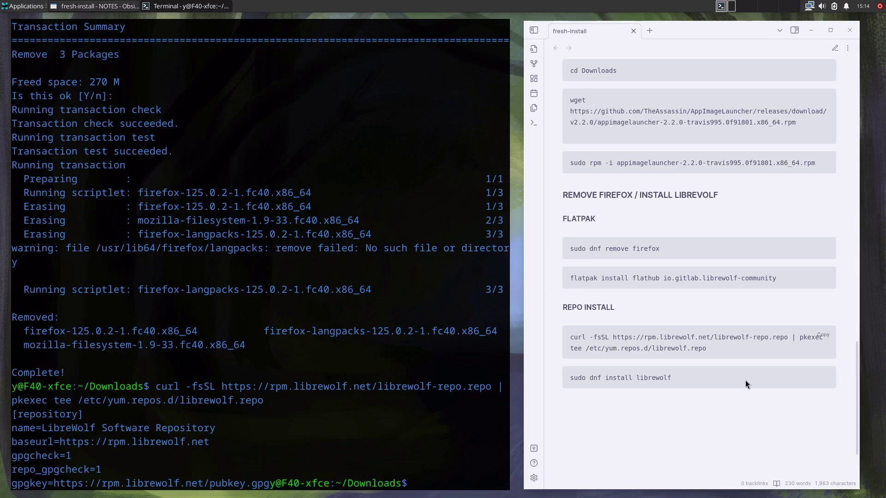
# - Install librewolf with dnf, accepting the signing key and confirming the package
pyautogui.click(835, 377)
pyautogui.click(431, 454)
pyautogui.hotkey('ctrl', 'shift', 'v')
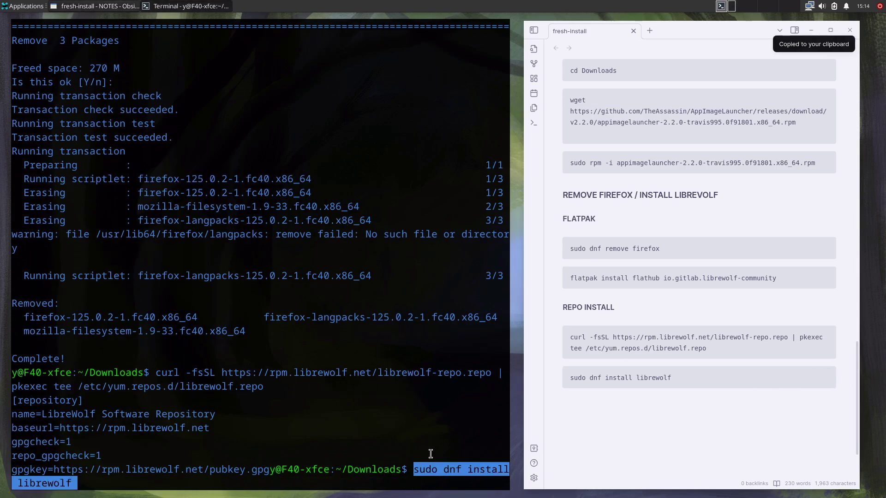
pyautogui.press('Return')
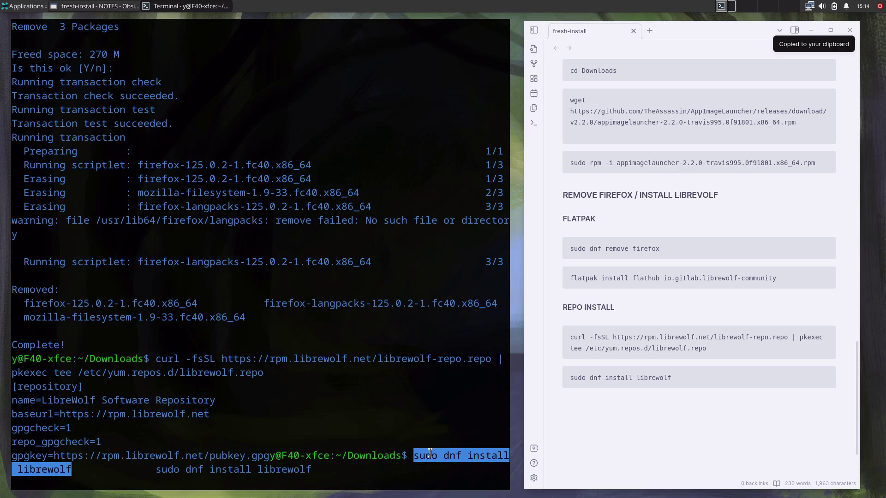
pyautogui.press('Return')
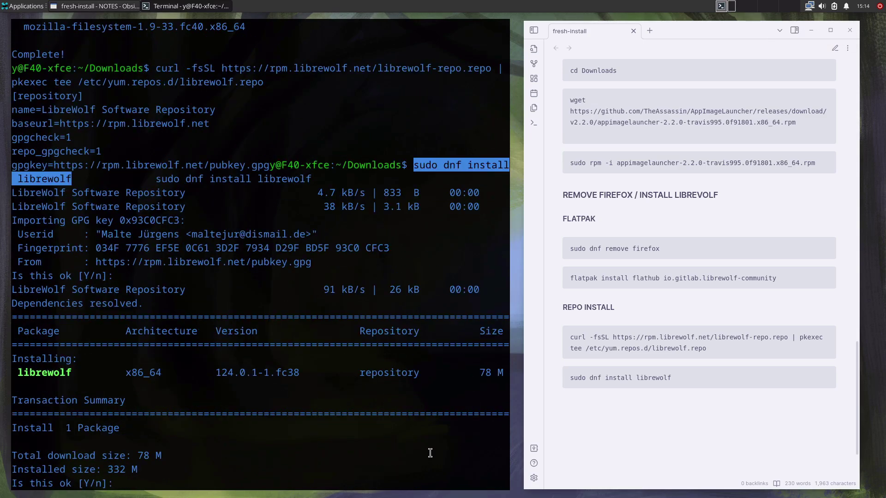
pyautogui.press('Return')
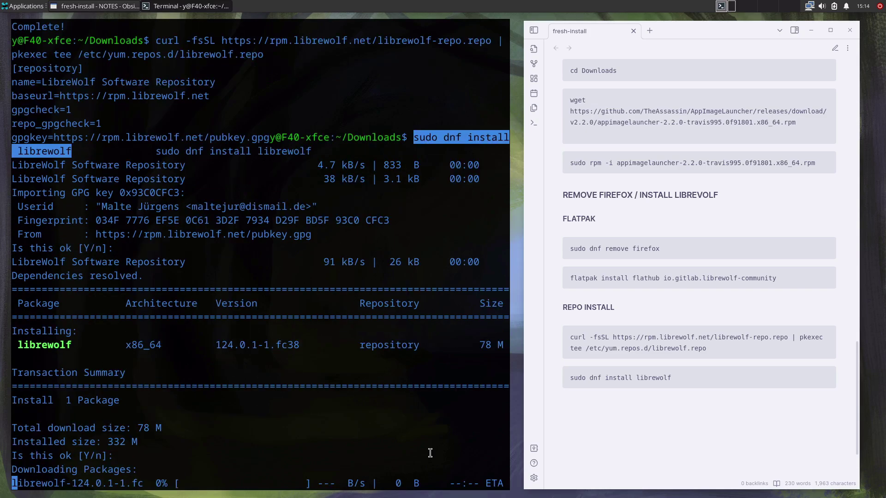